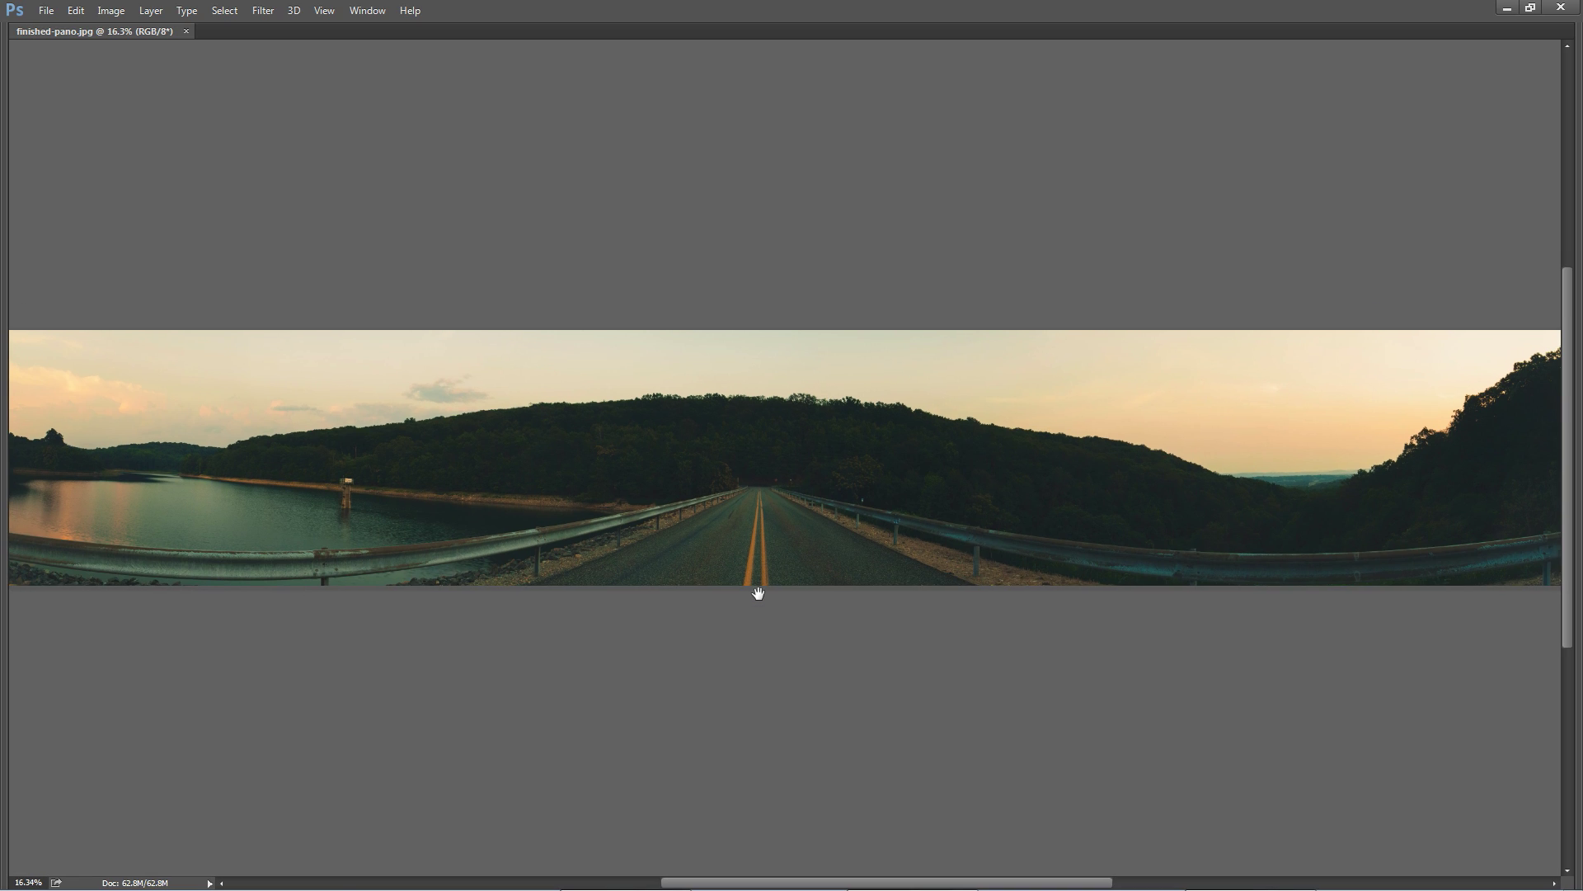
Switch to Bridge and look through the source photos pano01.jpg to pano11.jpg for the panorama.
{"action": "key", "text": "Tab"}
{"action": "mouse_move", "coordinate": [732, 888]}
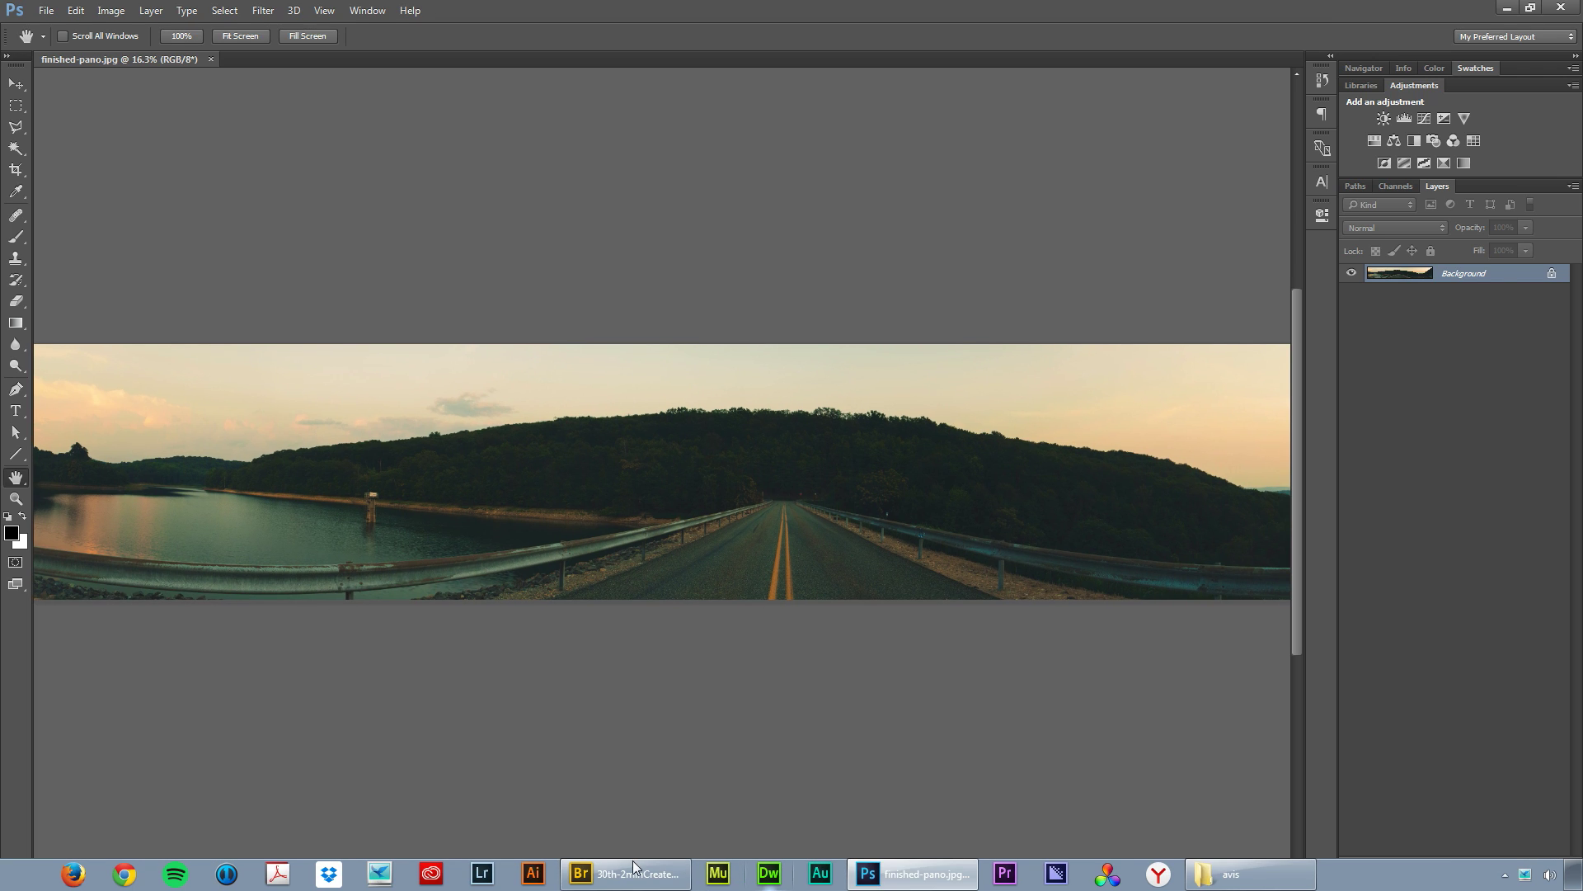
{"action": "left_click", "coordinate": [642, 863]}
{"action": "left_click", "coordinate": [651, 173]}
{"action": "left_click", "coordinate": [767, 167]}
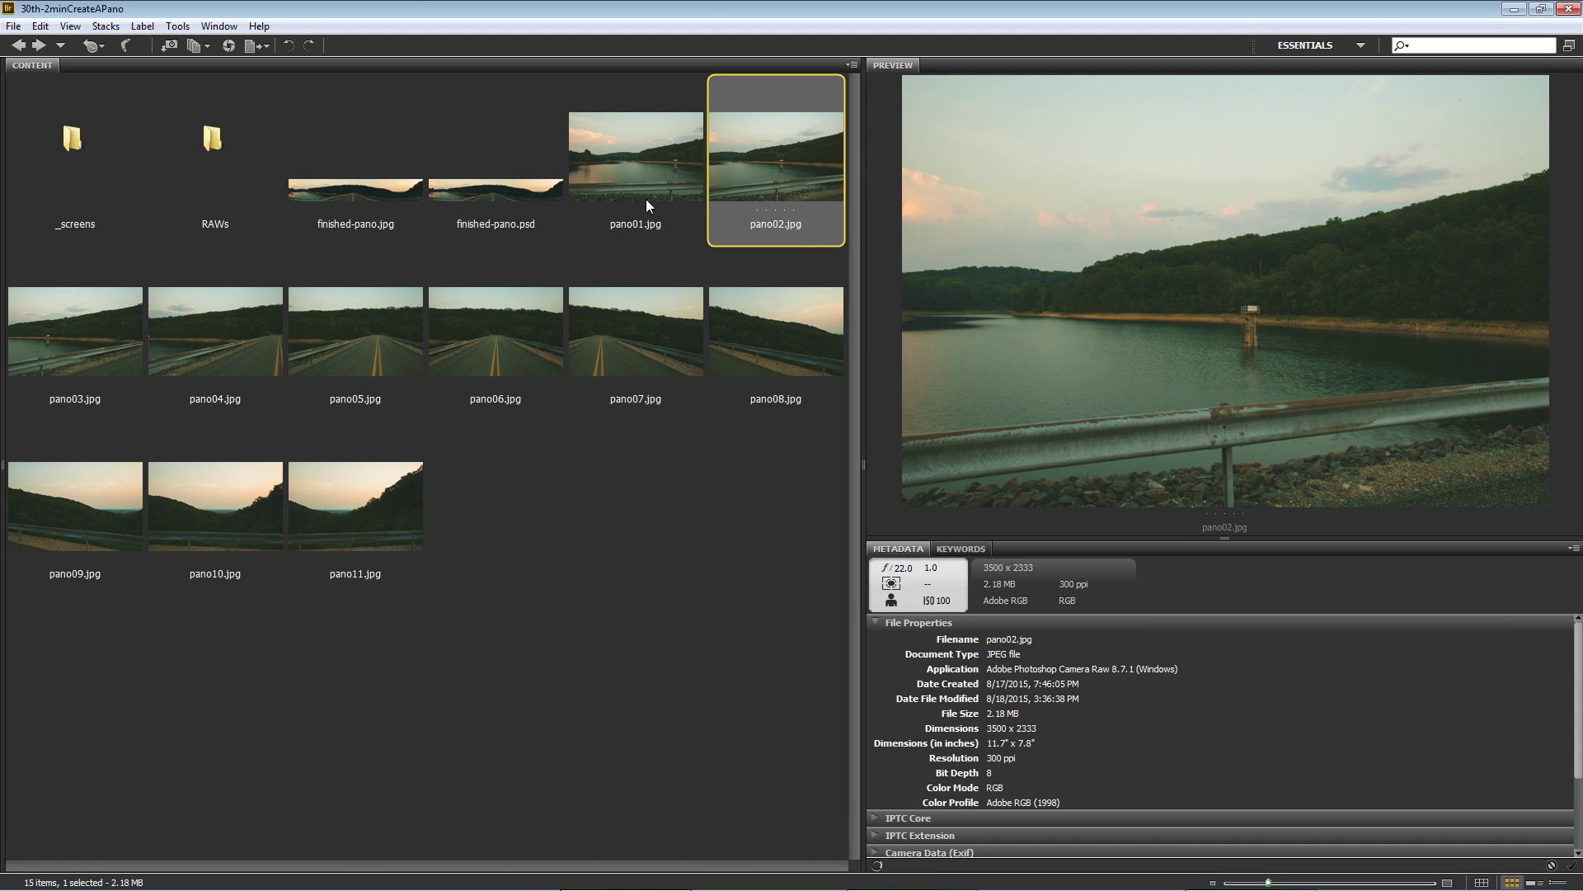
{"action": "left_click", "coordinate": [95, 361]}
{"action": "left_click", "coordinate": [218, 345]}
{"action": "left_click", "coordinate": [358, 331]}
{"action": "left_click", "coordinate": [495, 334]}
{"action": "left_click", "coordinate": [783, 337]}
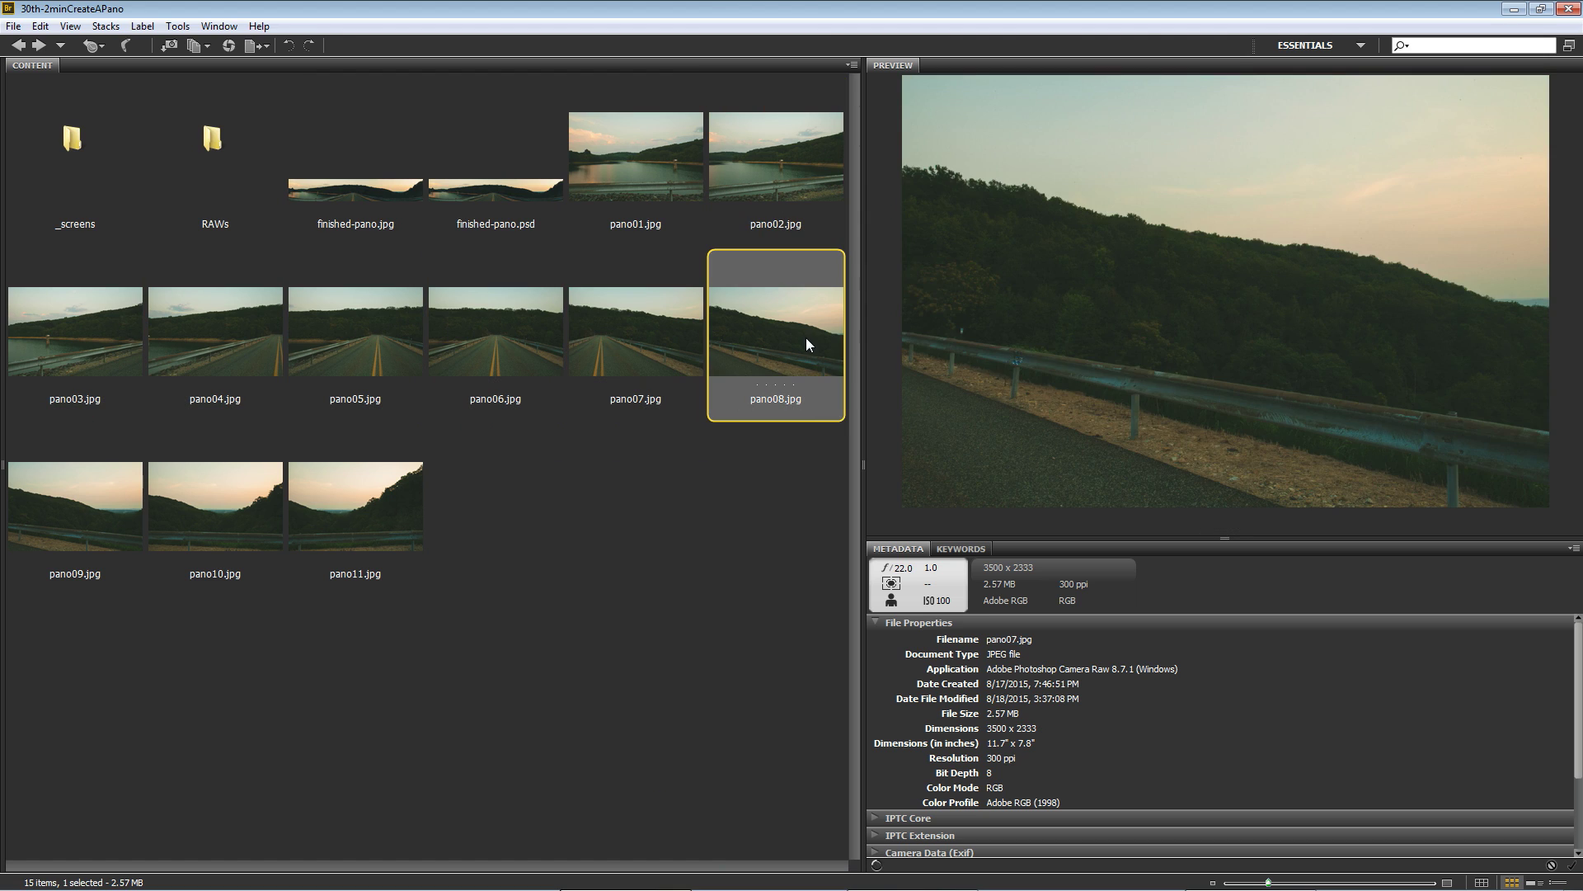
{"action": "left_click", "coordinate": [216, 505]}
{"action": "left_click", "coordinate": [378, 514]}
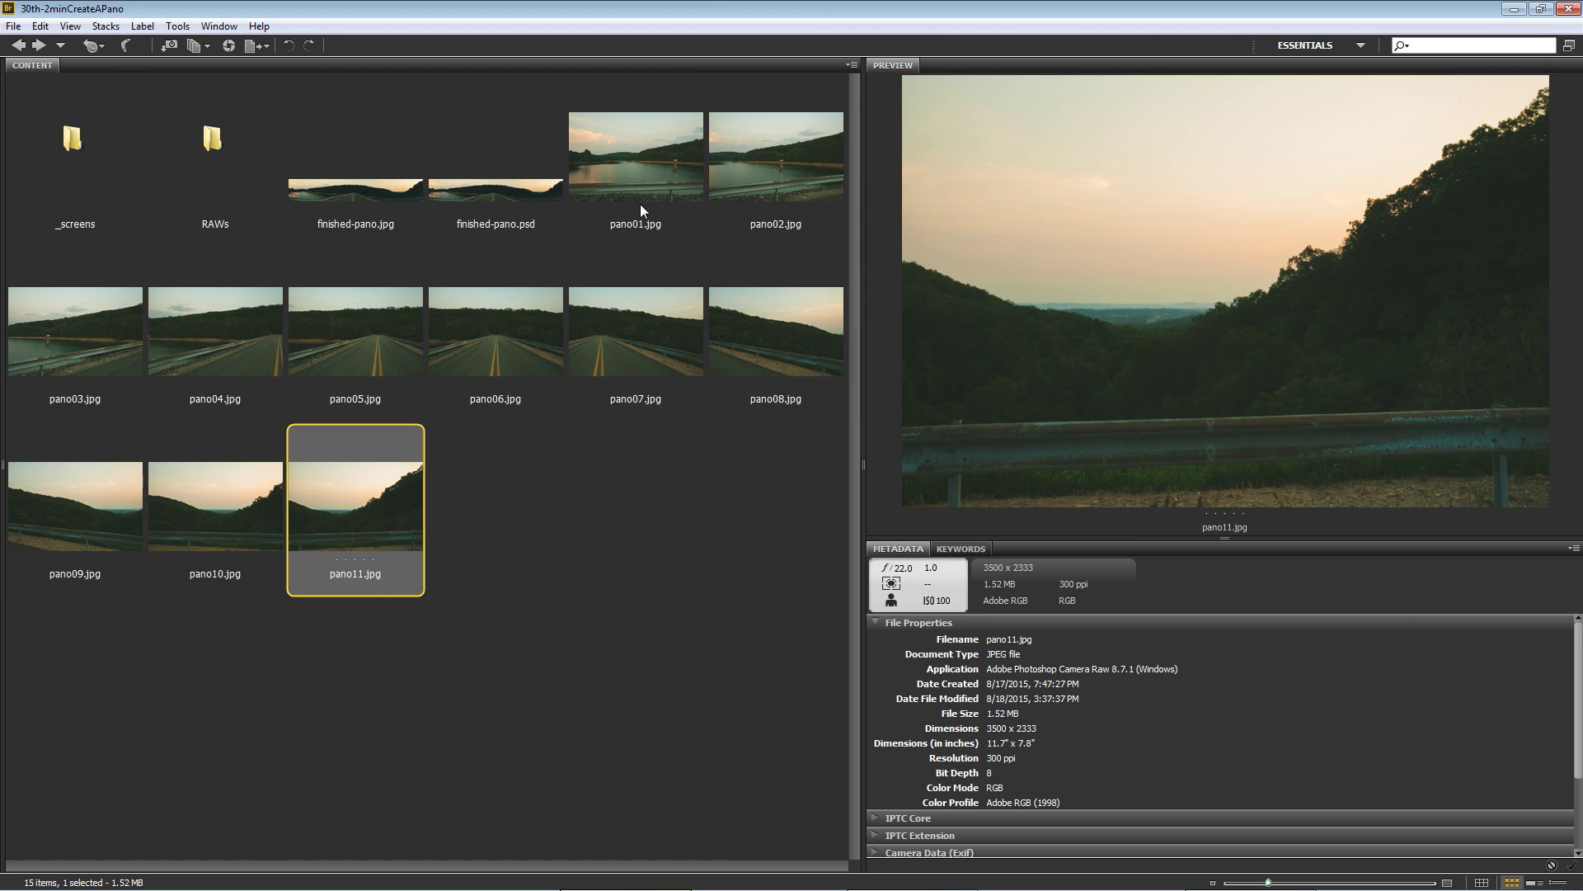
{"action": "left_click", "coordinate": [644, 157]}
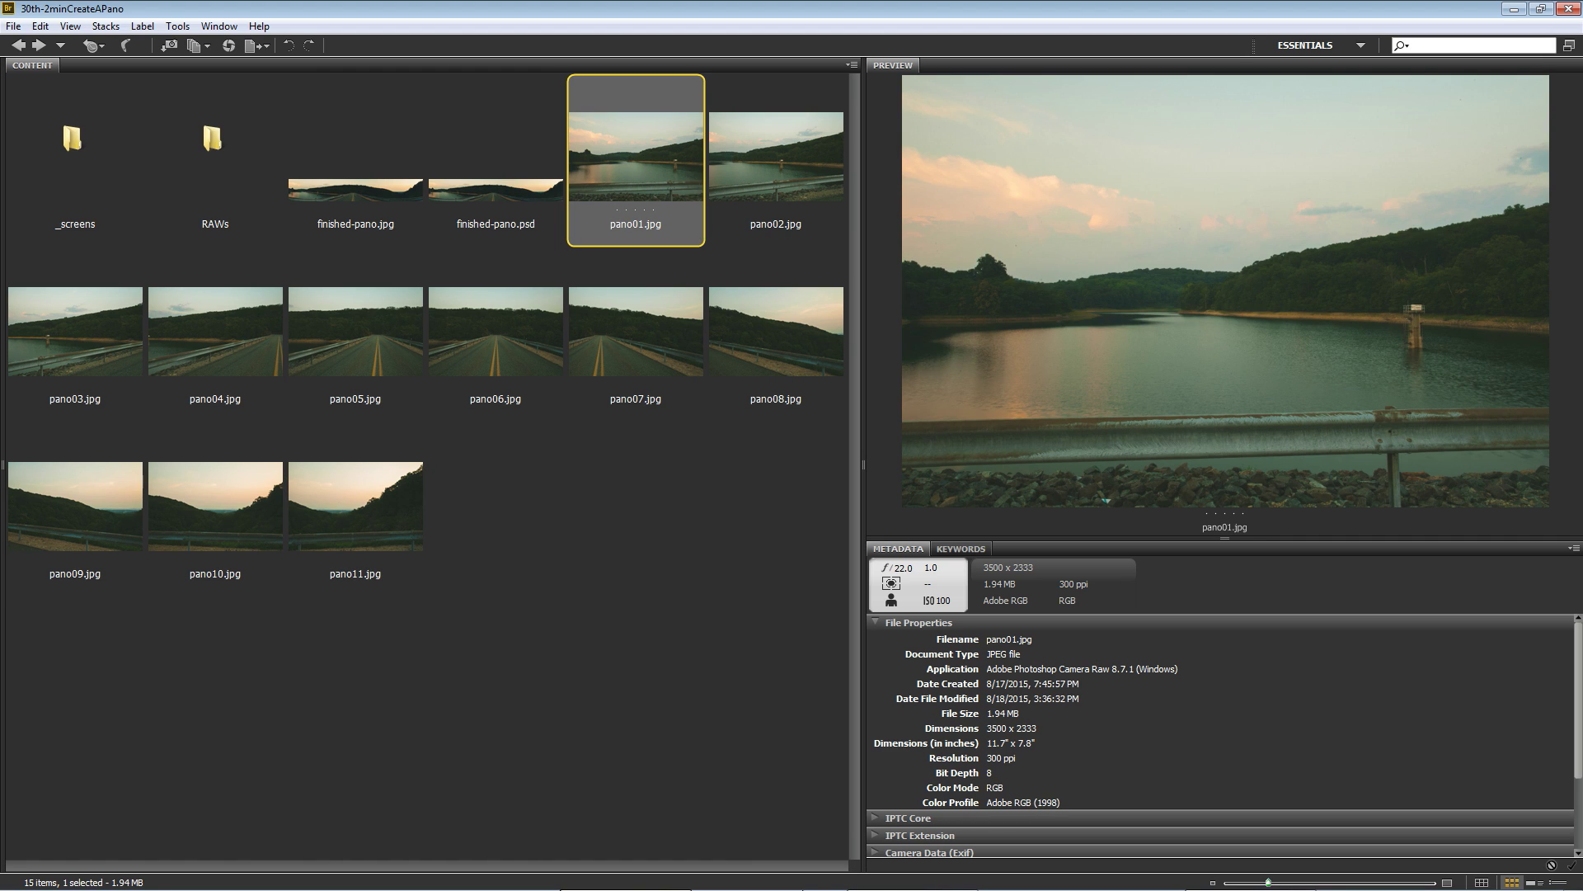
Switch back to Photoshop and run Photomerge on pano01.jpg through pano11.jpg with the Auto layout and Blend Images Together.
{"action": "left_click", "coordinate": [916, 878]}
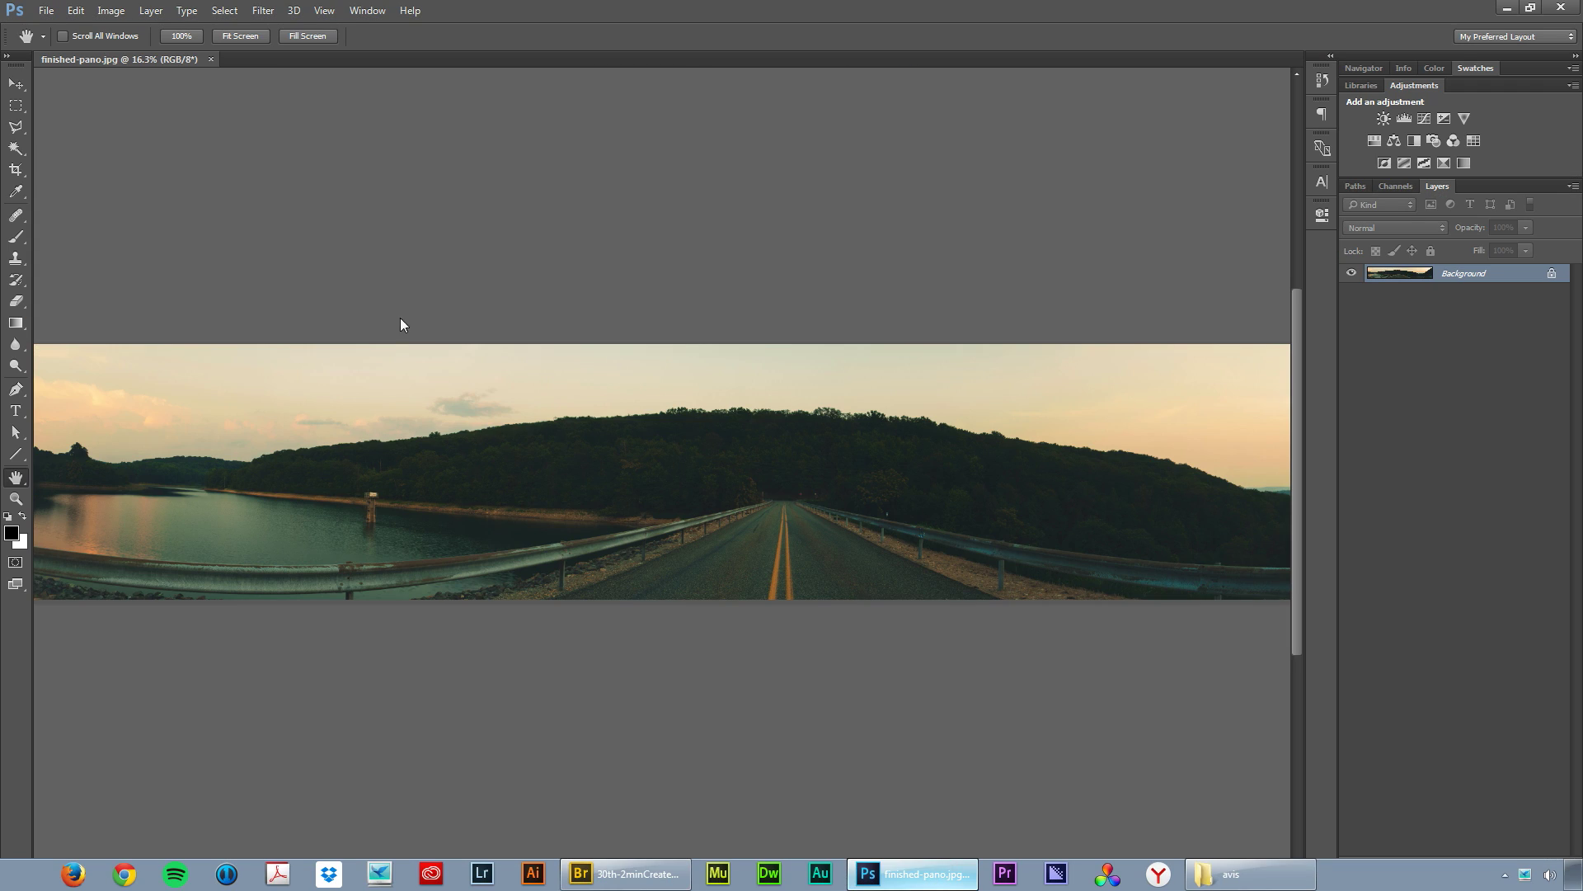
{"action": "left_click", "coordinate": [45, 9]}
{"action": "mouse_move", "coordinate": [214, 373]}
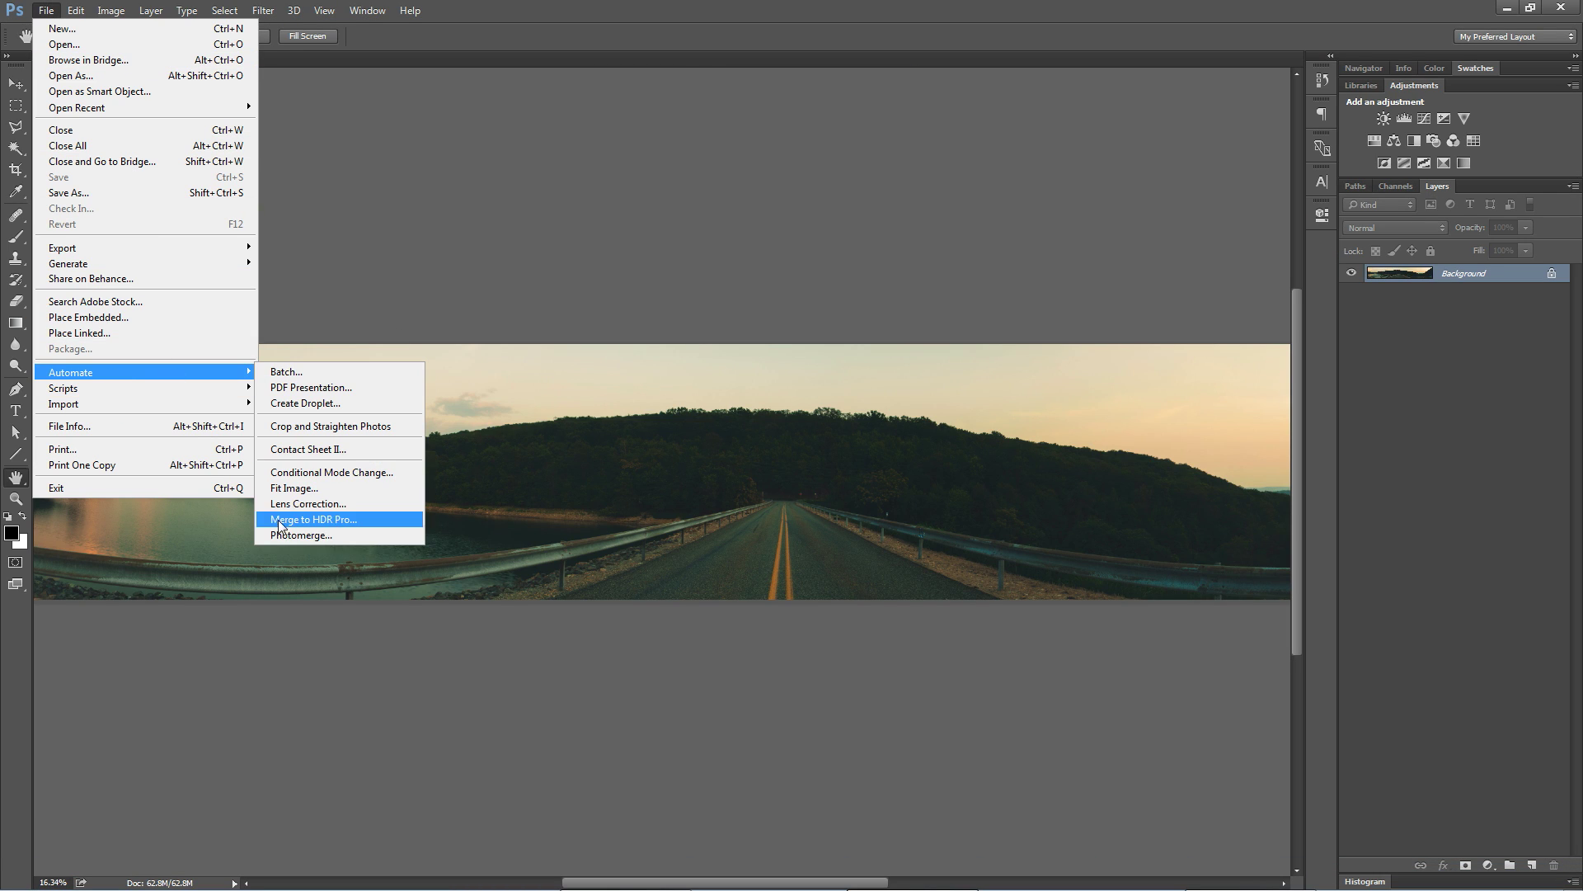
{"action": "left_click", "coordinate": [284, 536]}
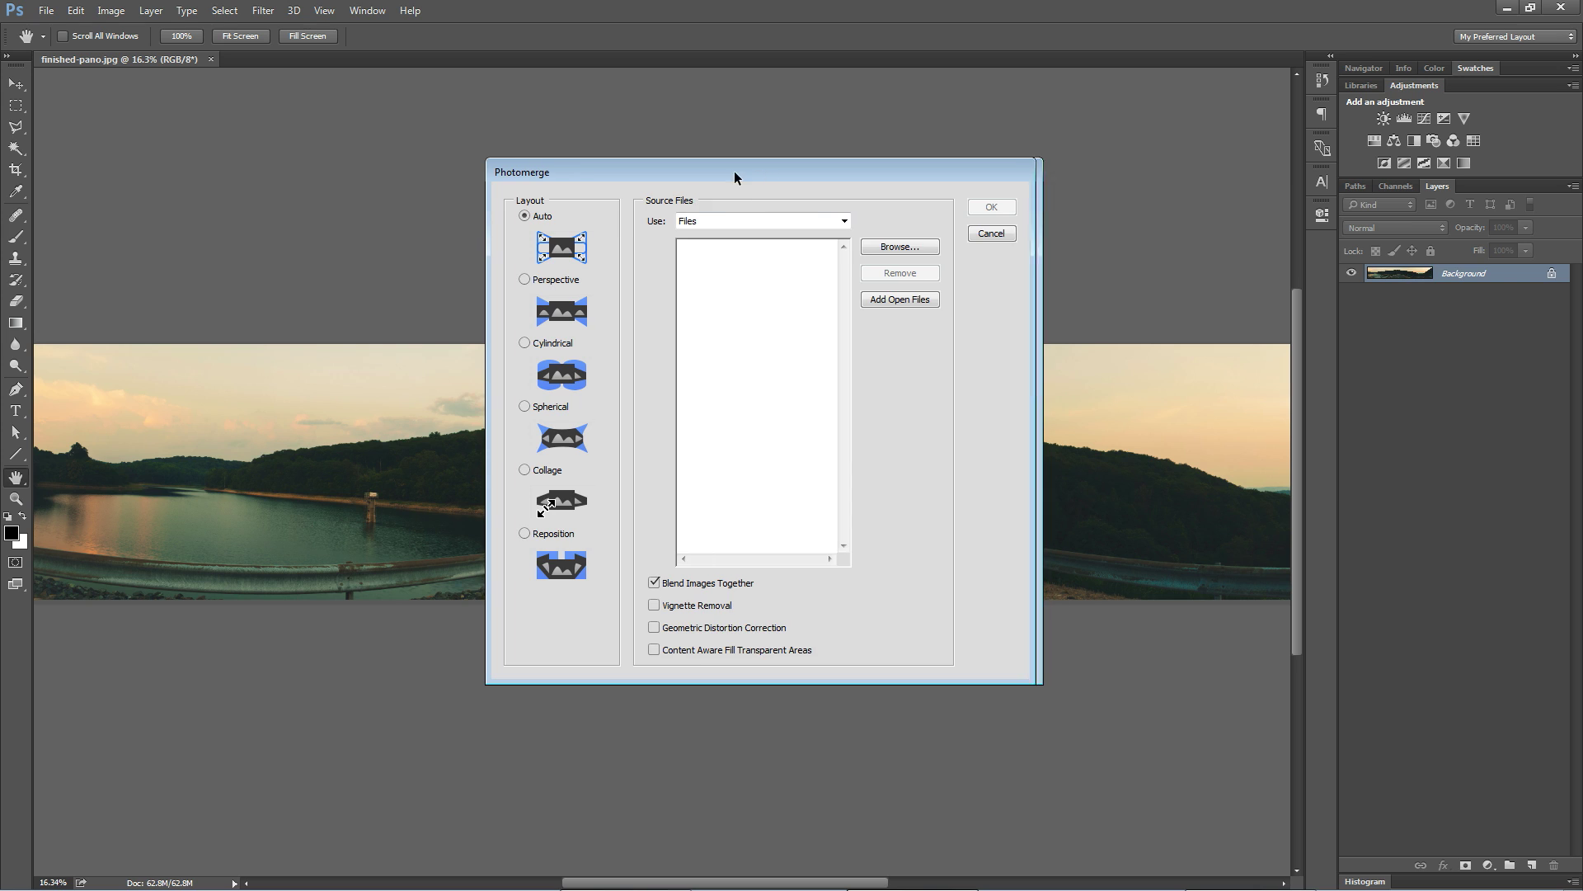
{"action": "left_click_drag", "start_coordinate": [734, 173], "coordinate": [721, 172]}
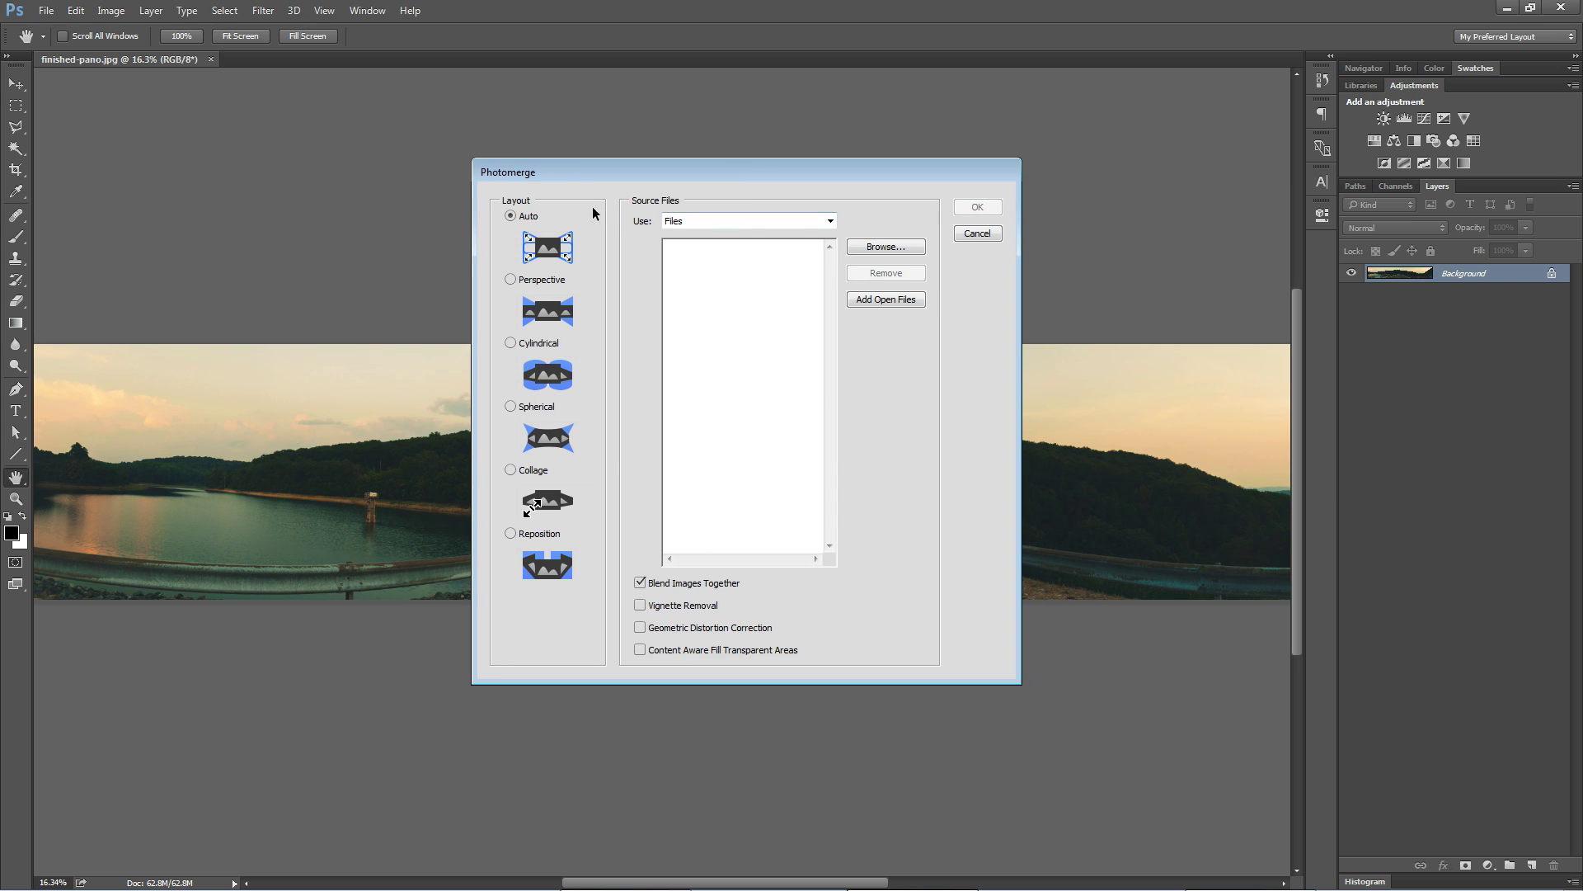
{"action": "left_click", "coordinate": [877, 249]}
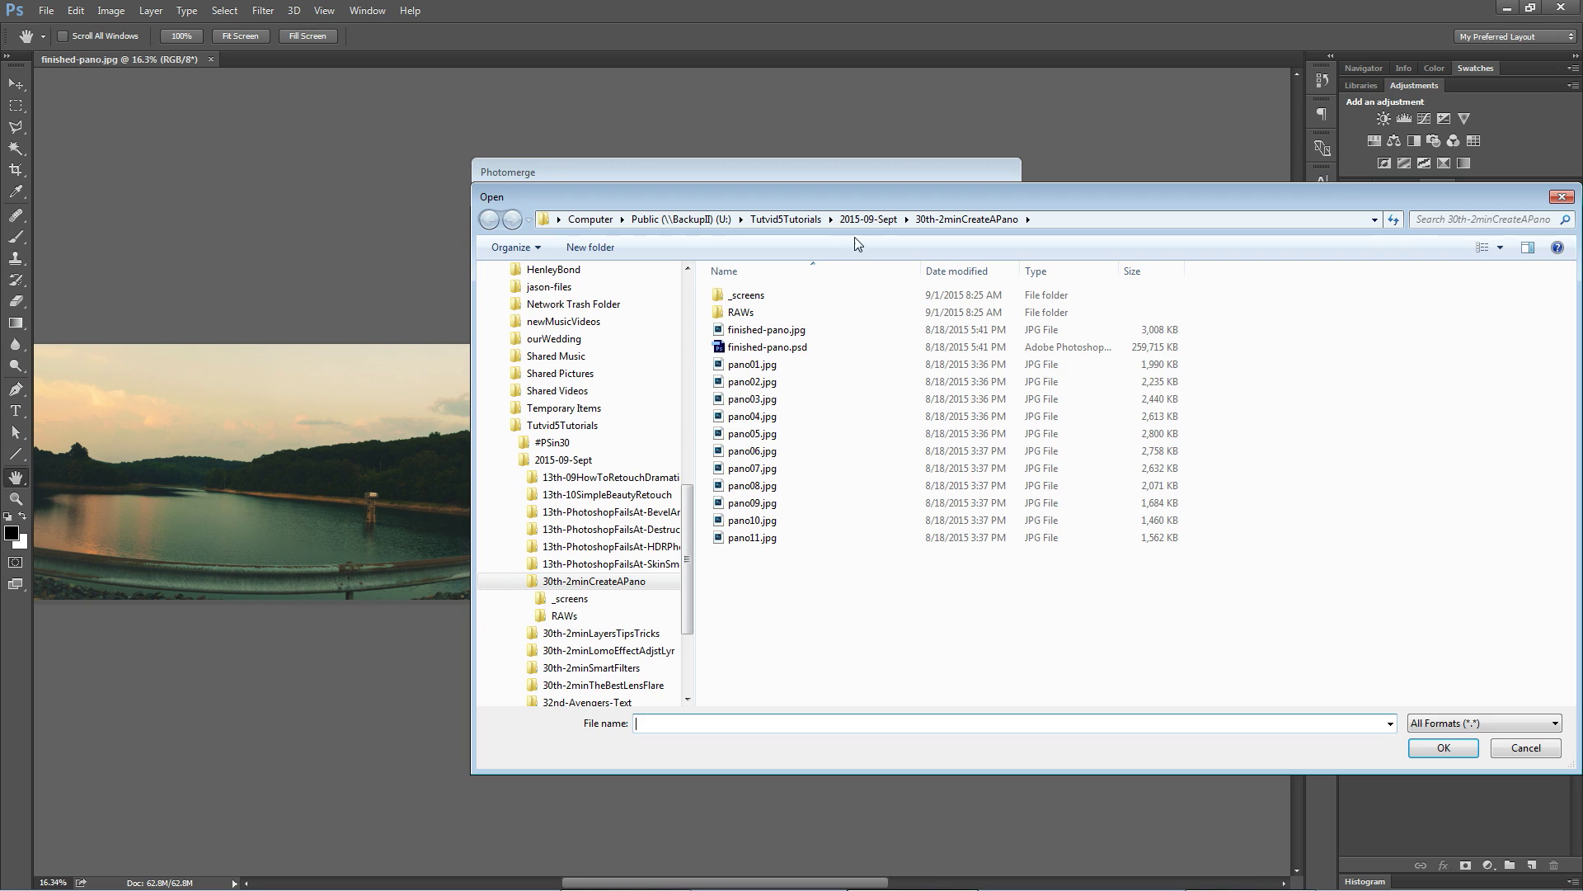
{"action": "left_click", "coordinate": [752, 365]}
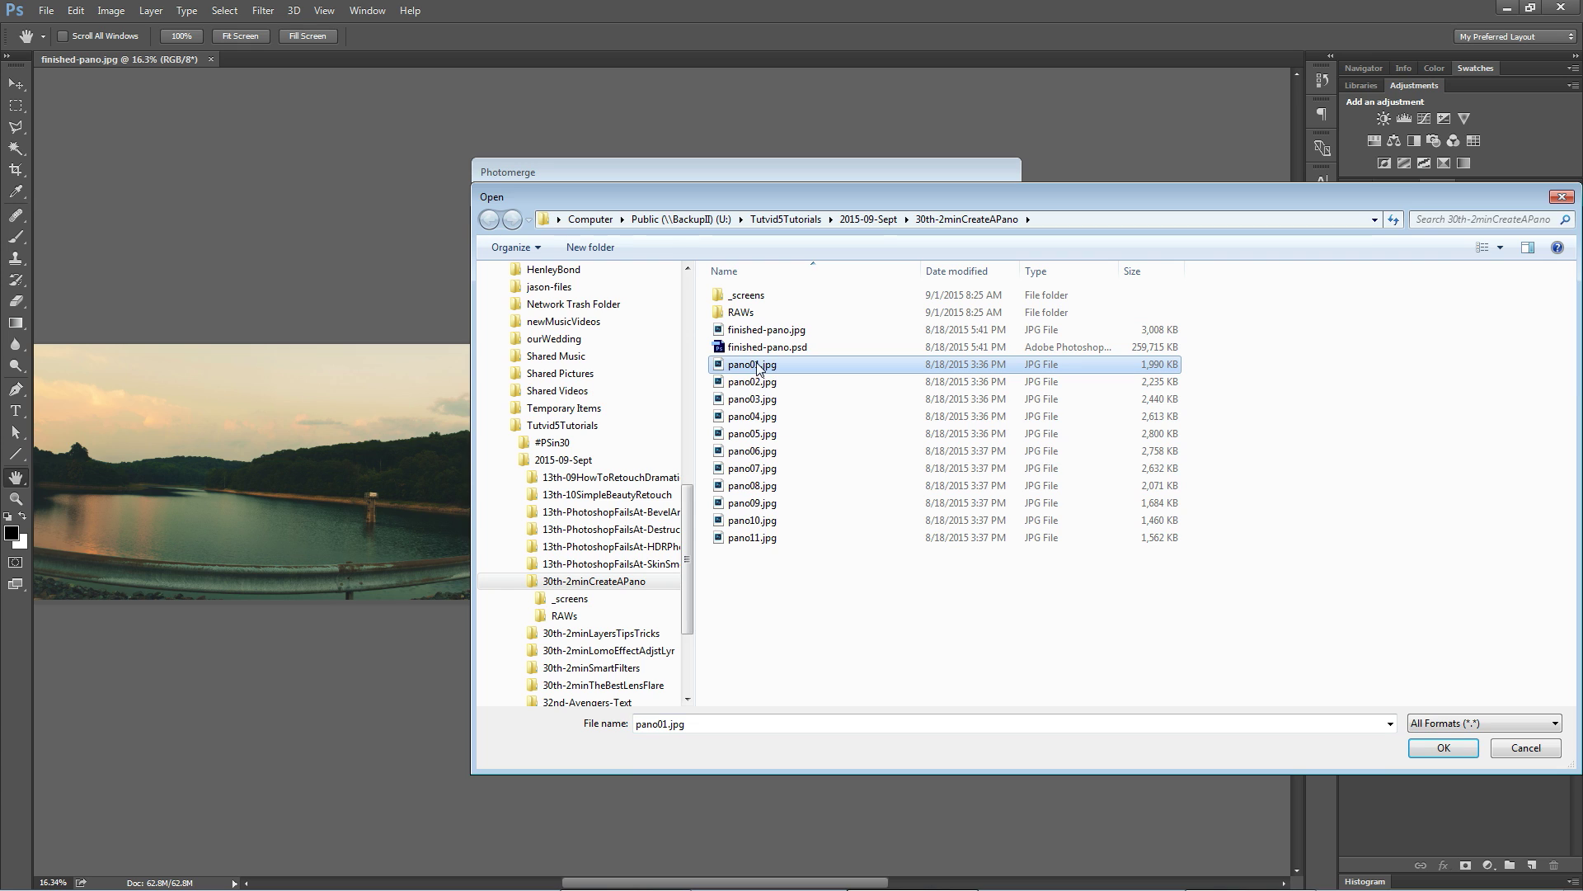
{"action": "left_click", "coordinate": [753, 538], "text": "shift"}
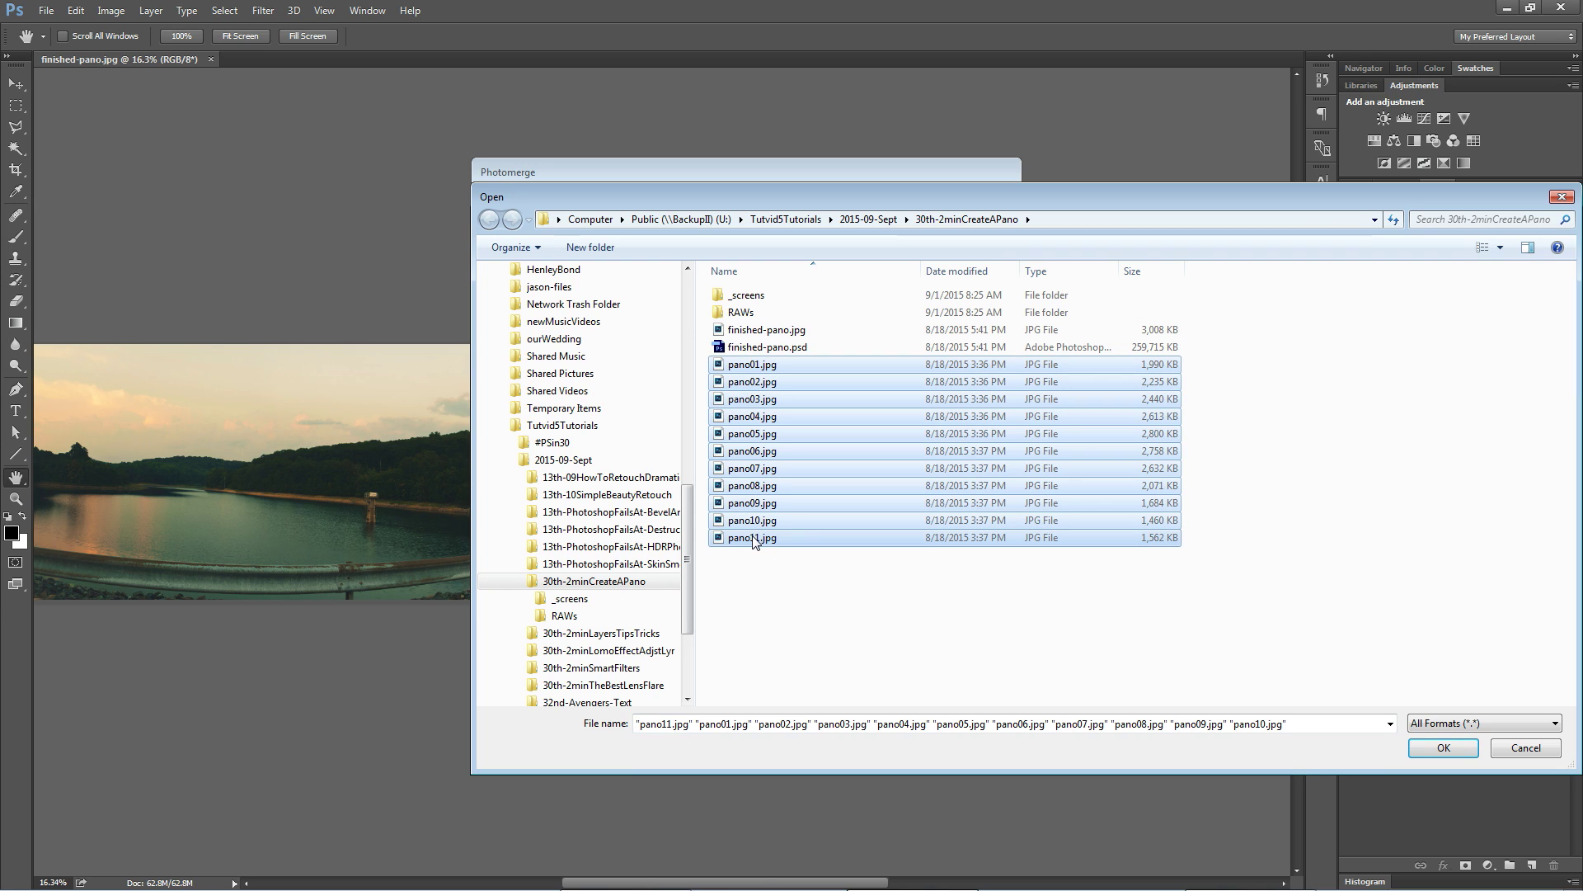
{"action": "left_click", "coordinate": [1448, 747]}
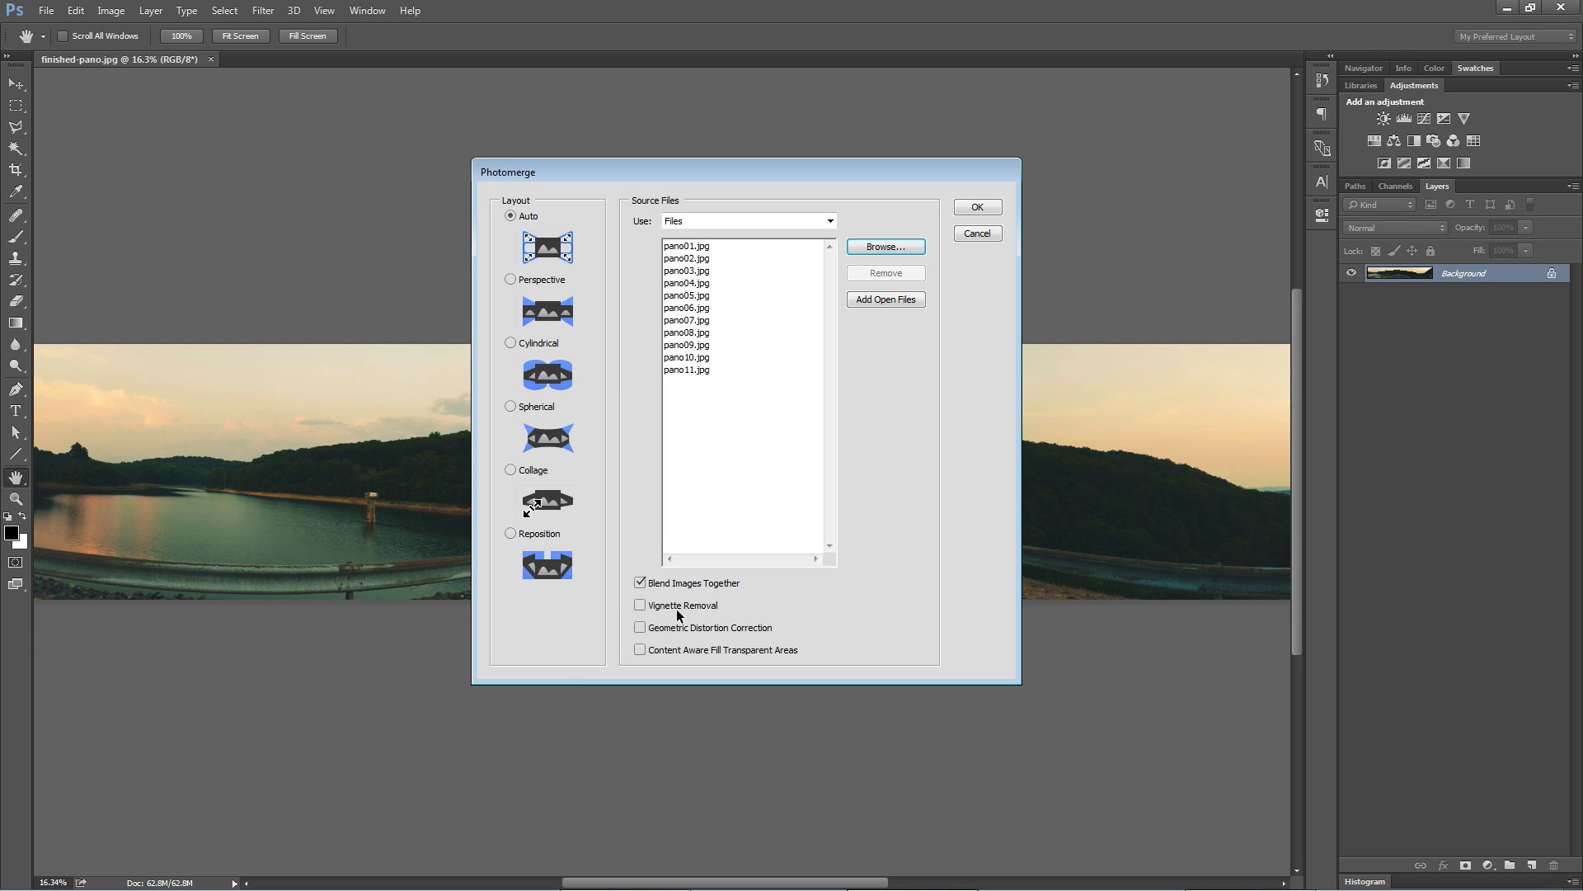
{"action": "left_click", "coordinate": [978, 207]}
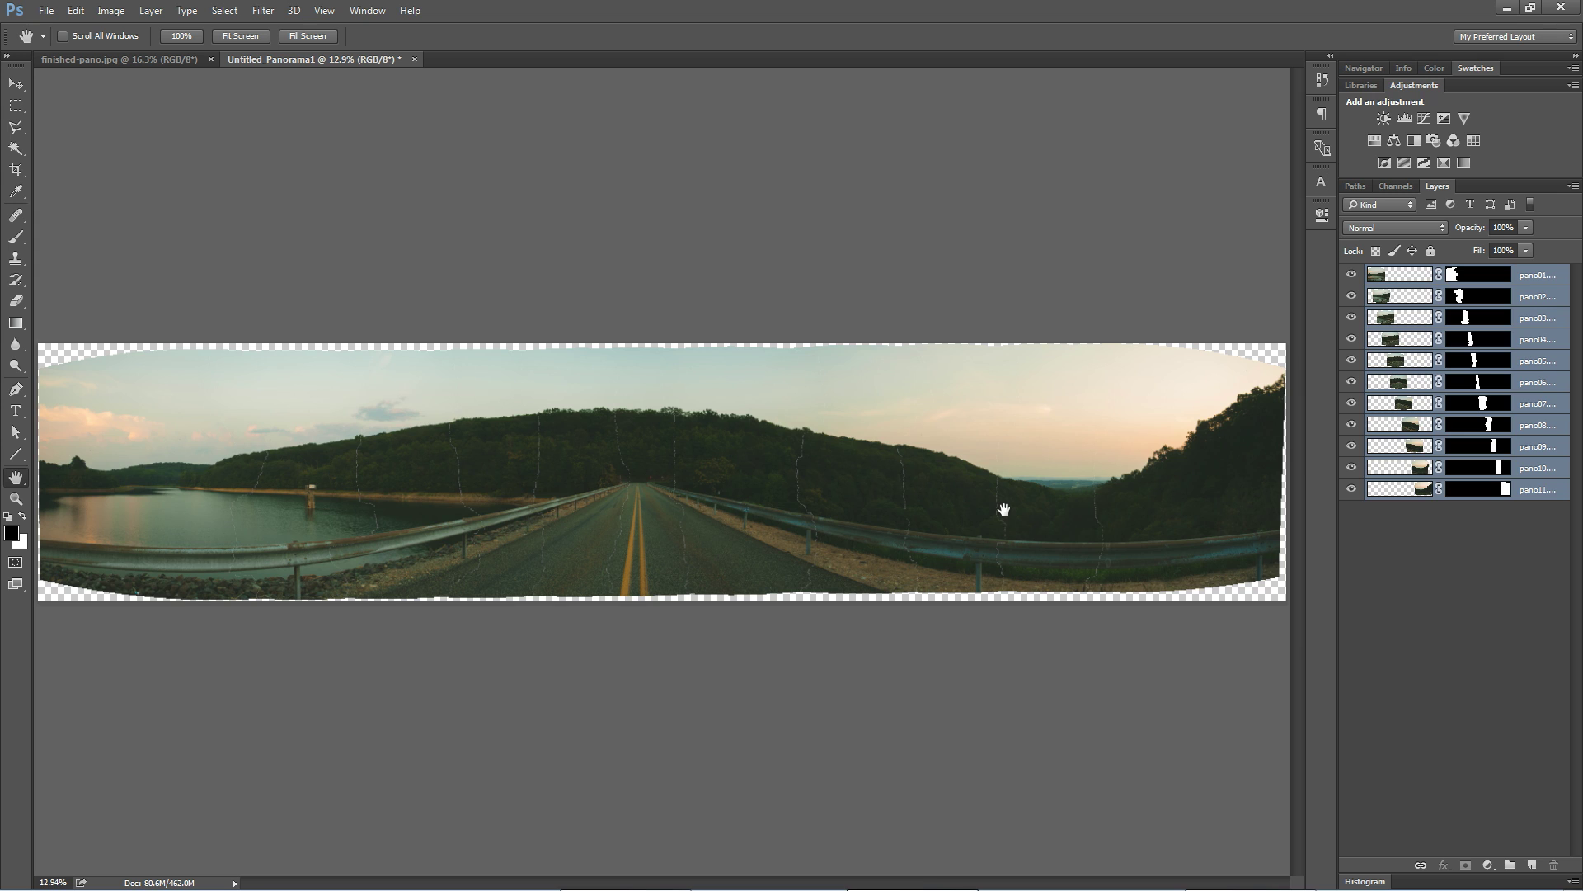
Examine the blended seams between the photos in the merged panorama up close.
{"action": "key", "text": "ctrl+plus"}
{"action": "key", "text": "ctrl+plus"}
{"action": "key", "text": "ctrl+plus"}
{"action": "left_click_drag", "start_coordinate": [1029, 468], "coordinate": [734, 477]}
{"action": "key", "text": "ctrl+minus"}
{"action": "key", "text": "ctrl+minus"}
{"action": "key", "text": "ctrl+minus"}
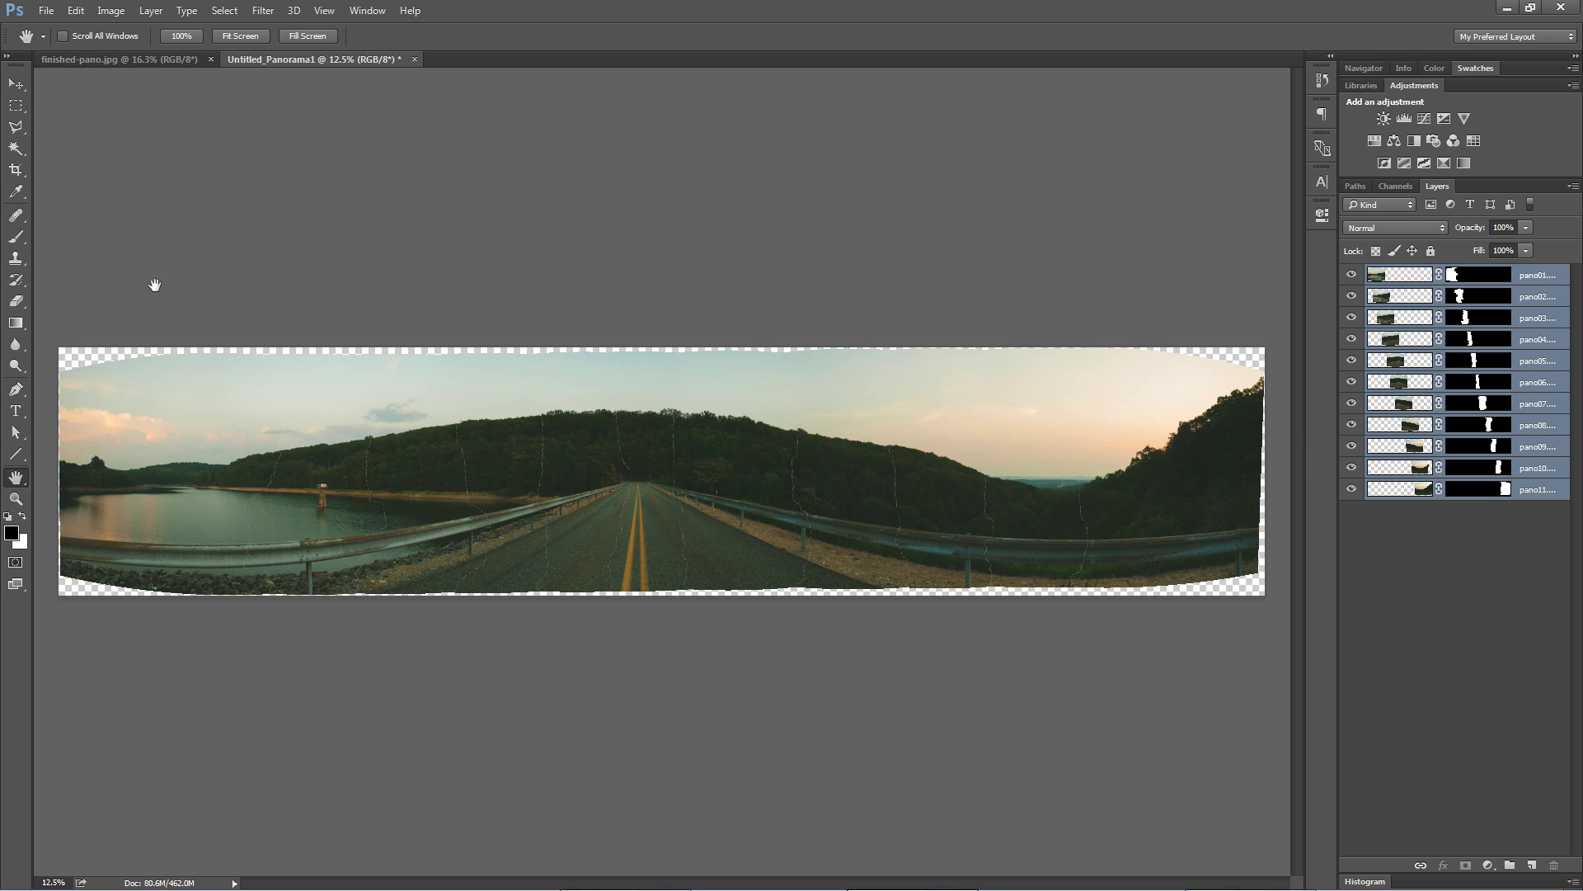
Crop the panorama inward on all four sides to trim most of the uneven transparent border, leaving only small corner gaps.
{"action": "left_click", "coordinate": [20, 177]}
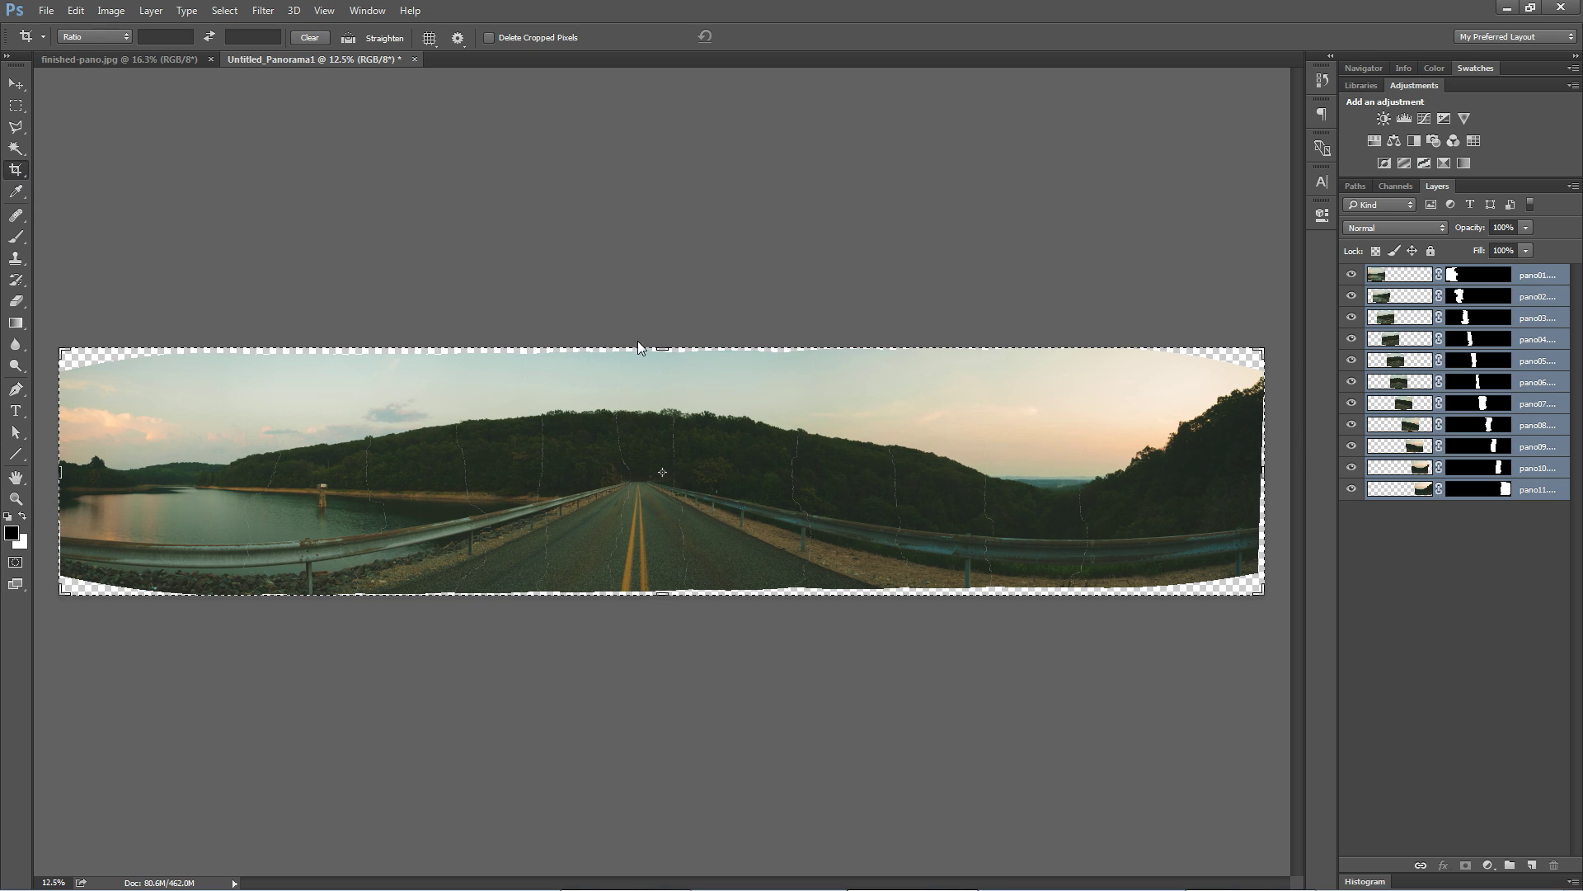
{"action": "left_click", "coordinate": [324, 11]}
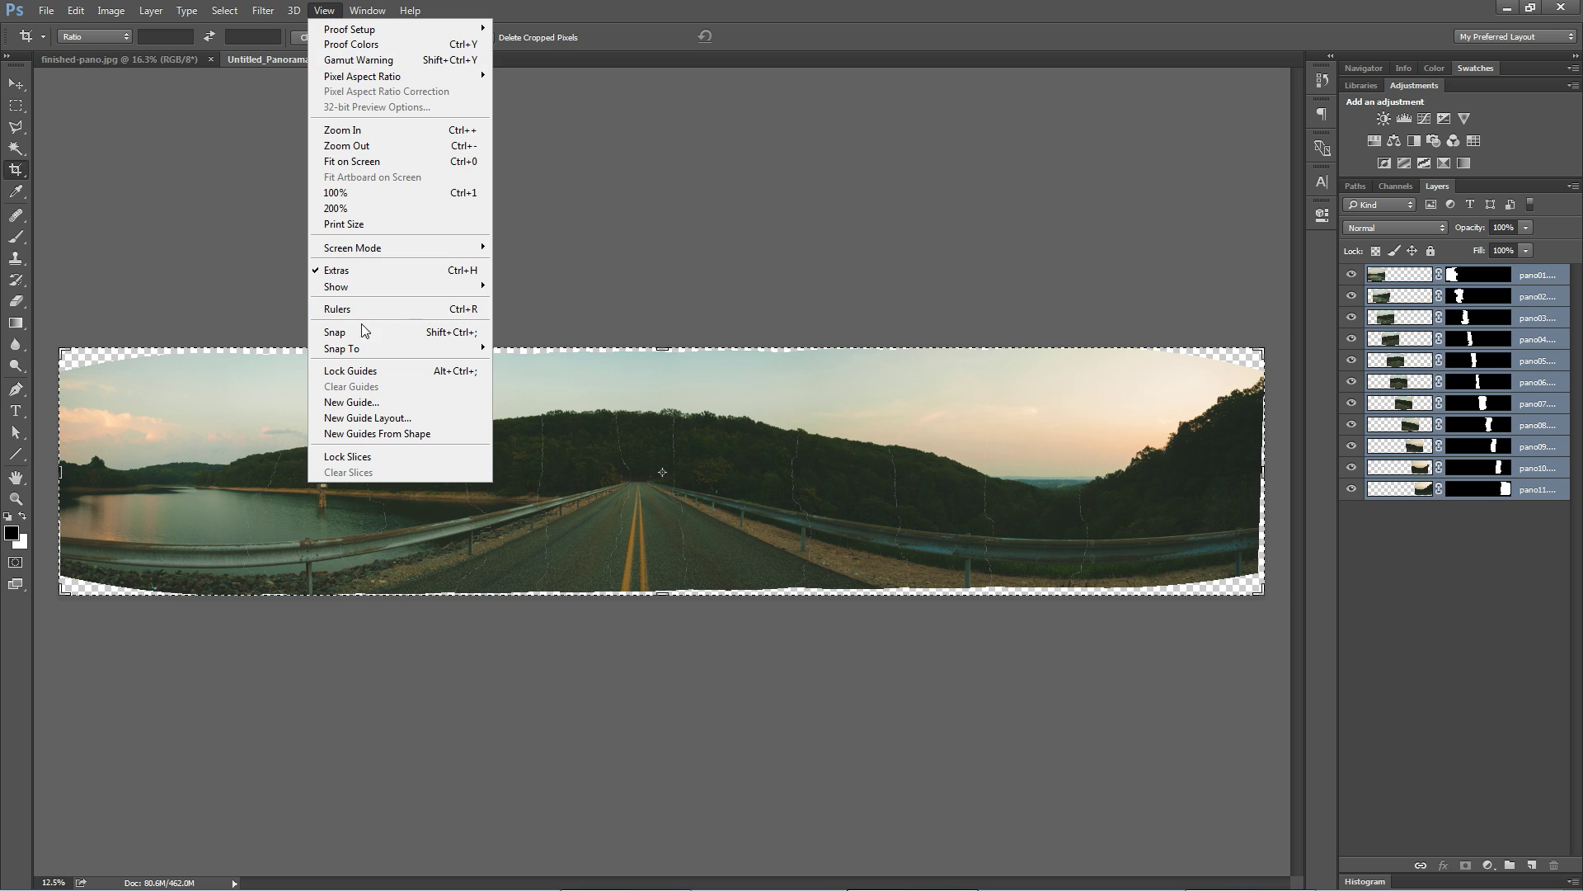
{"action": "left_click", "coordinate": [666, 346]}
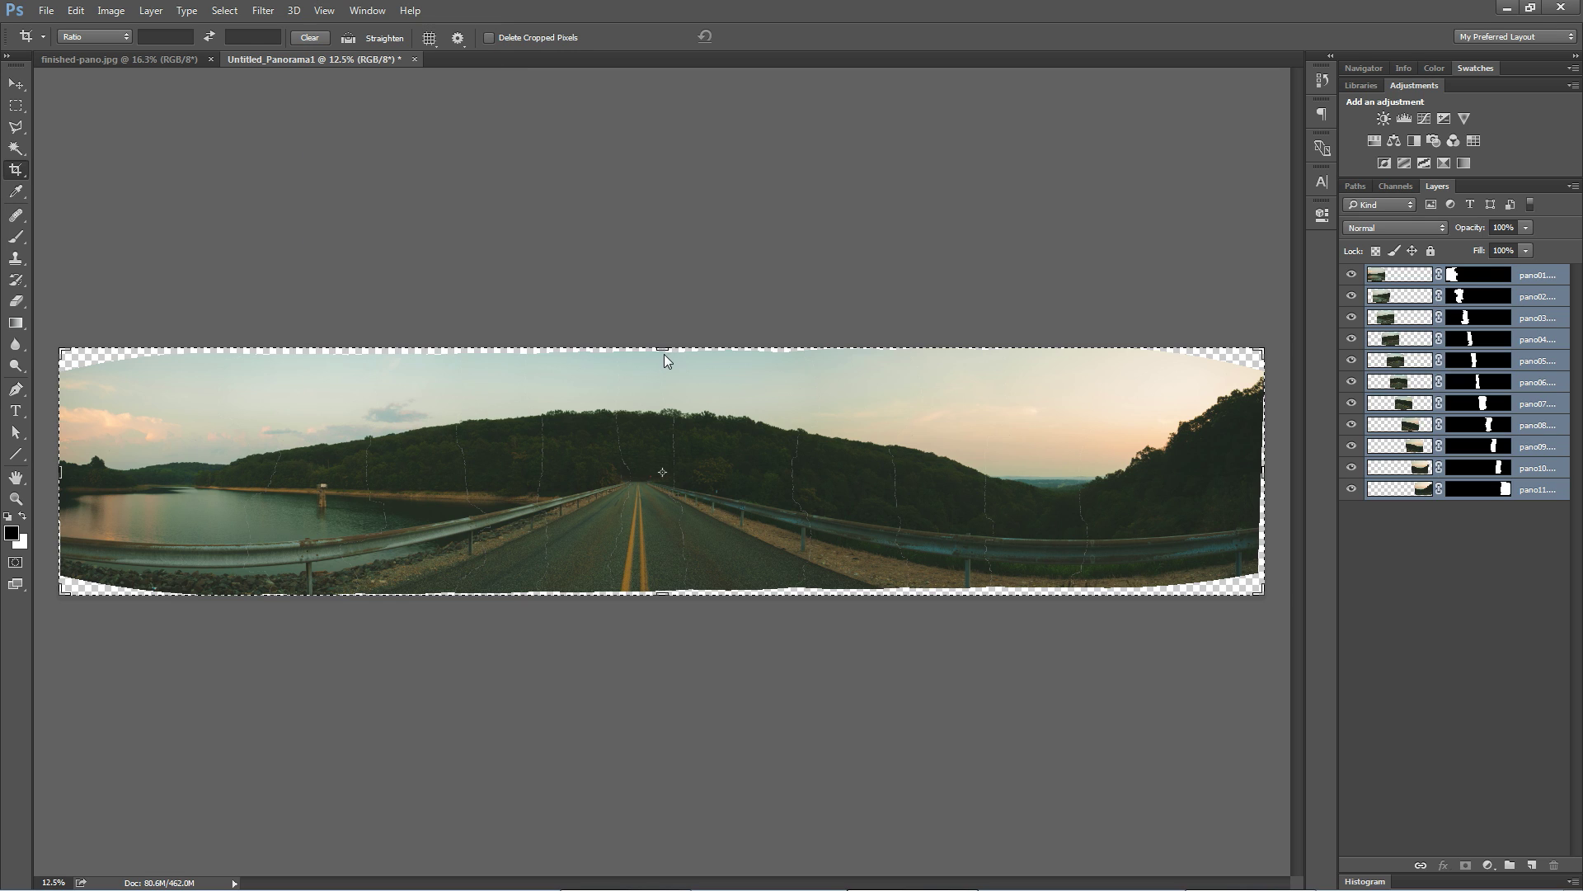
{"action": "left_click_drag", "start_coordinate": [665, 353], "coordinate": [663, 353]}
{"action": "left_click_drag", "start_coordinate": [659, 591], "coordinate": [660, 585]}
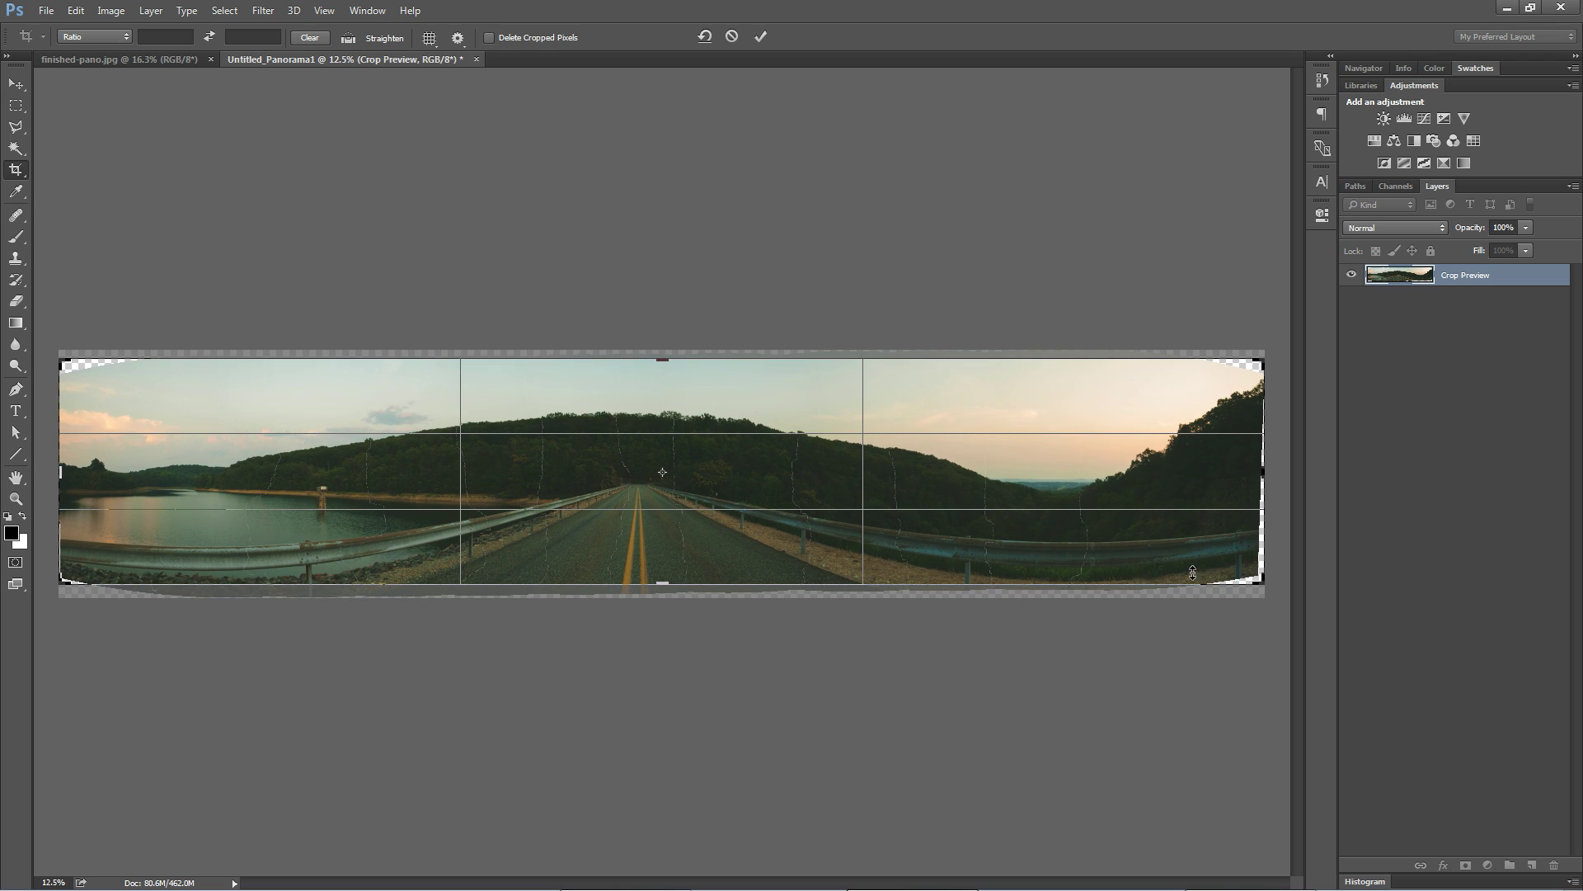
{"action": "left_click_drag", "start_coordinate": [1257, 470], "coordinate": [1251, 470]}
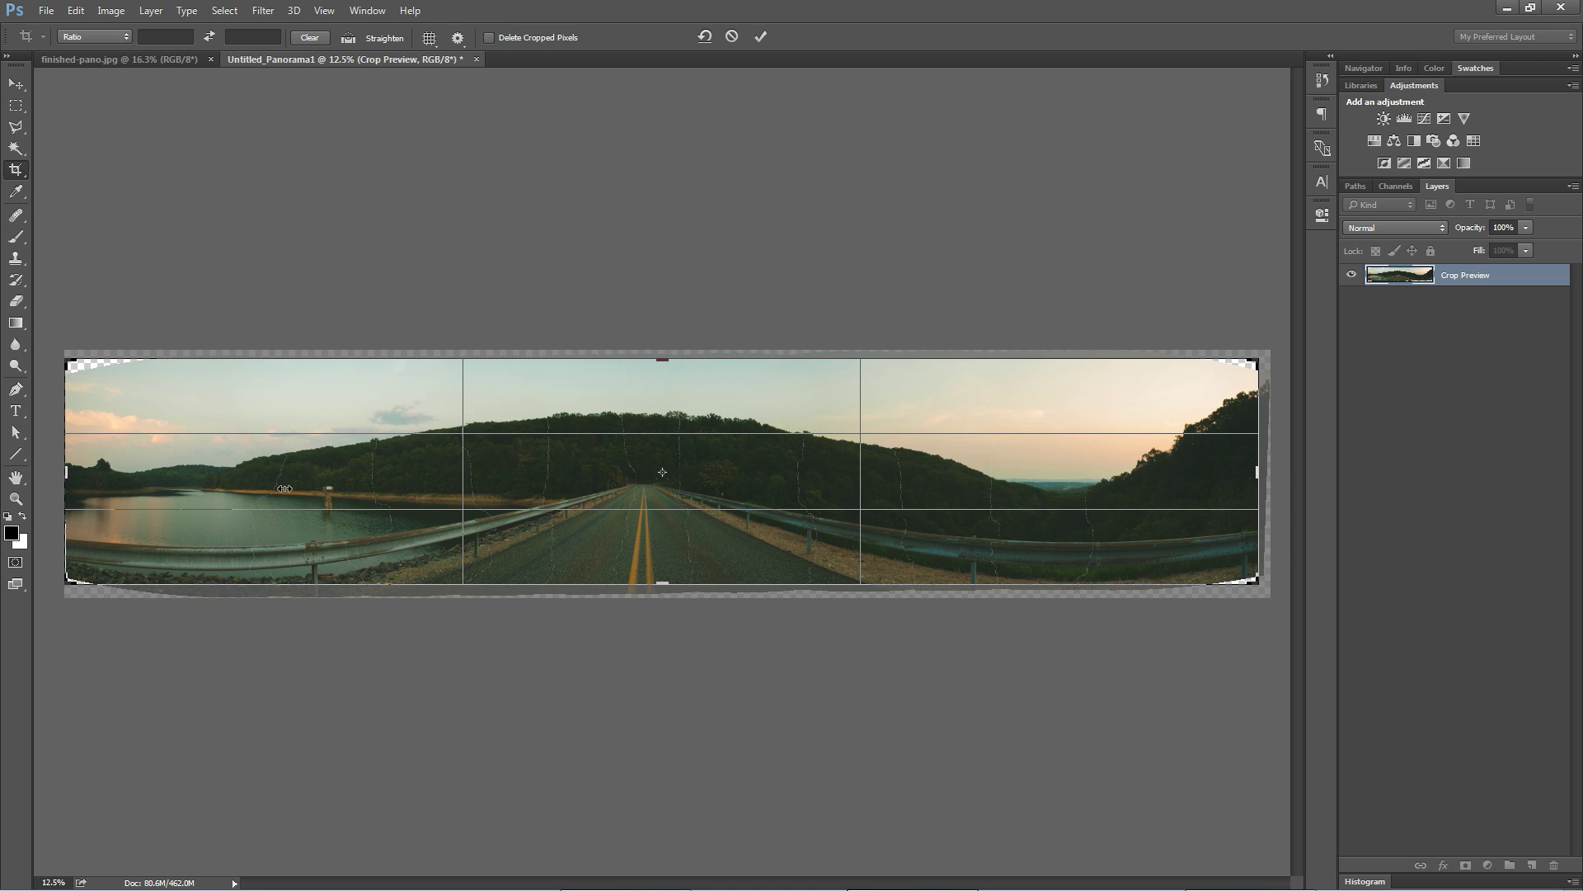
{"action": "left_click_drag", "start_coordinate": [77, 478], "coordinate": [90, 479]}
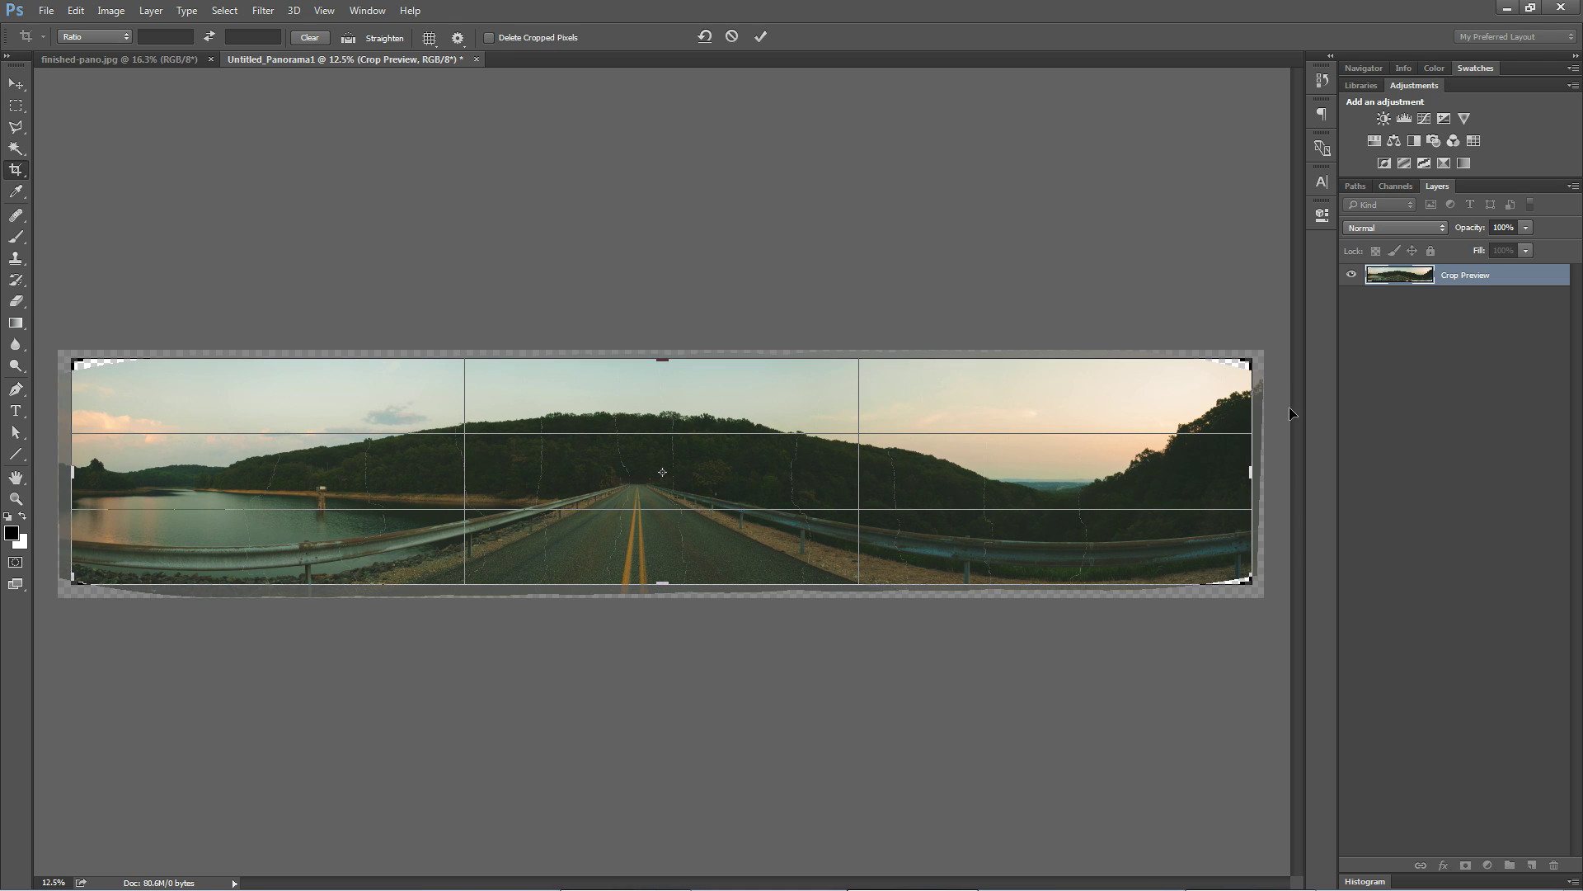
{"action": "left_click_drag", "start_coordinate": [1288, 407], "coordinate": [1278, 403]}
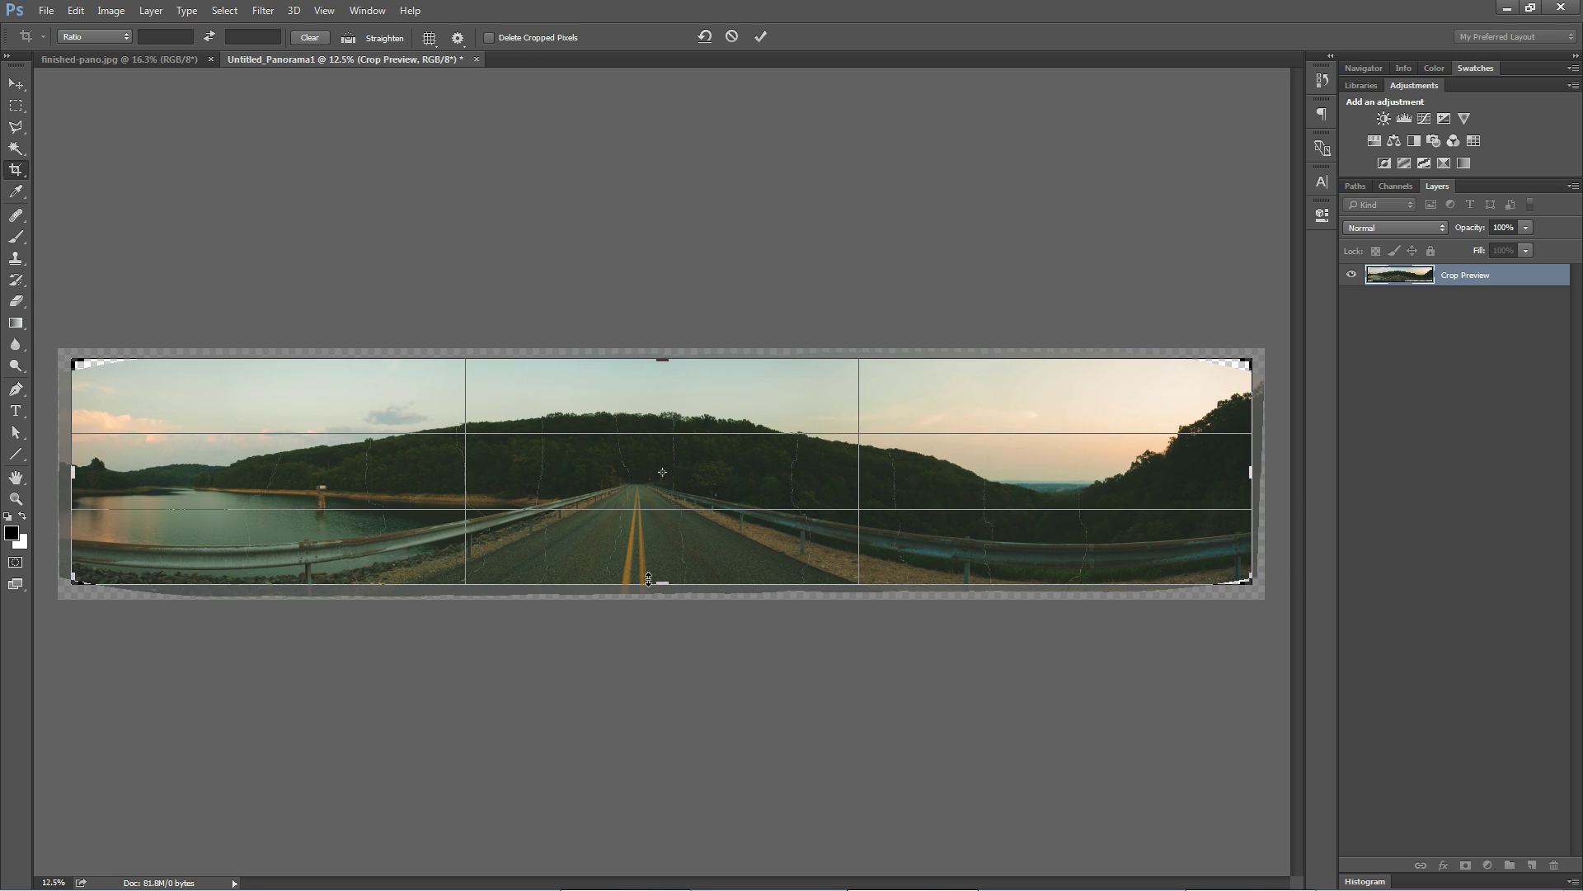
{"action": "left_click_drag", "start_coordinate": [661, 585], "coordinate": [667, 581]}
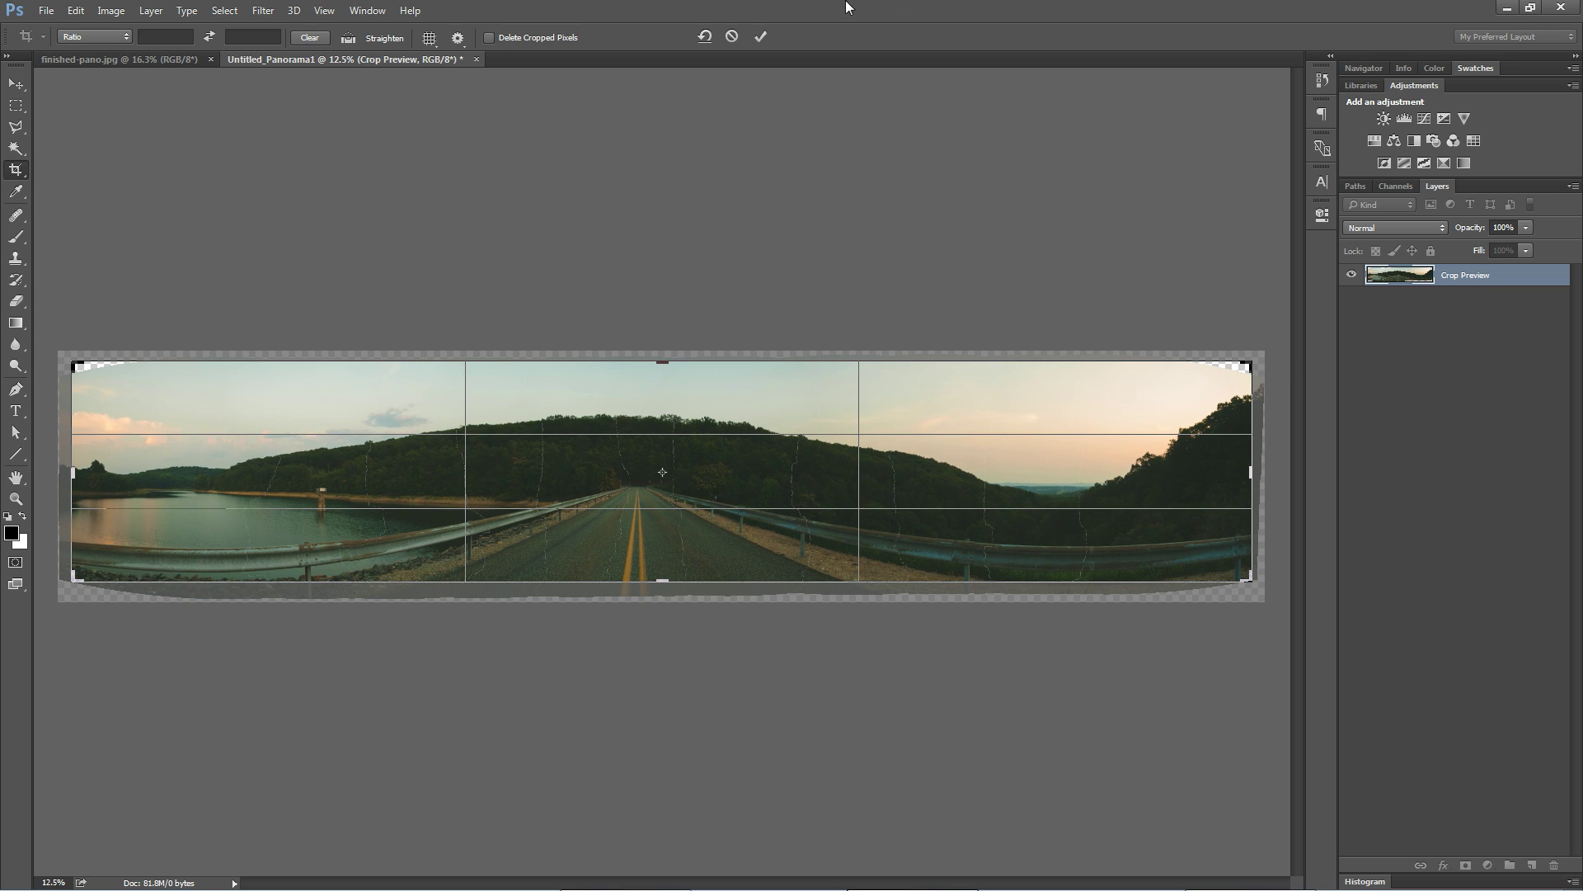
{"action": "left_click", "coordinate": [758, 37]}
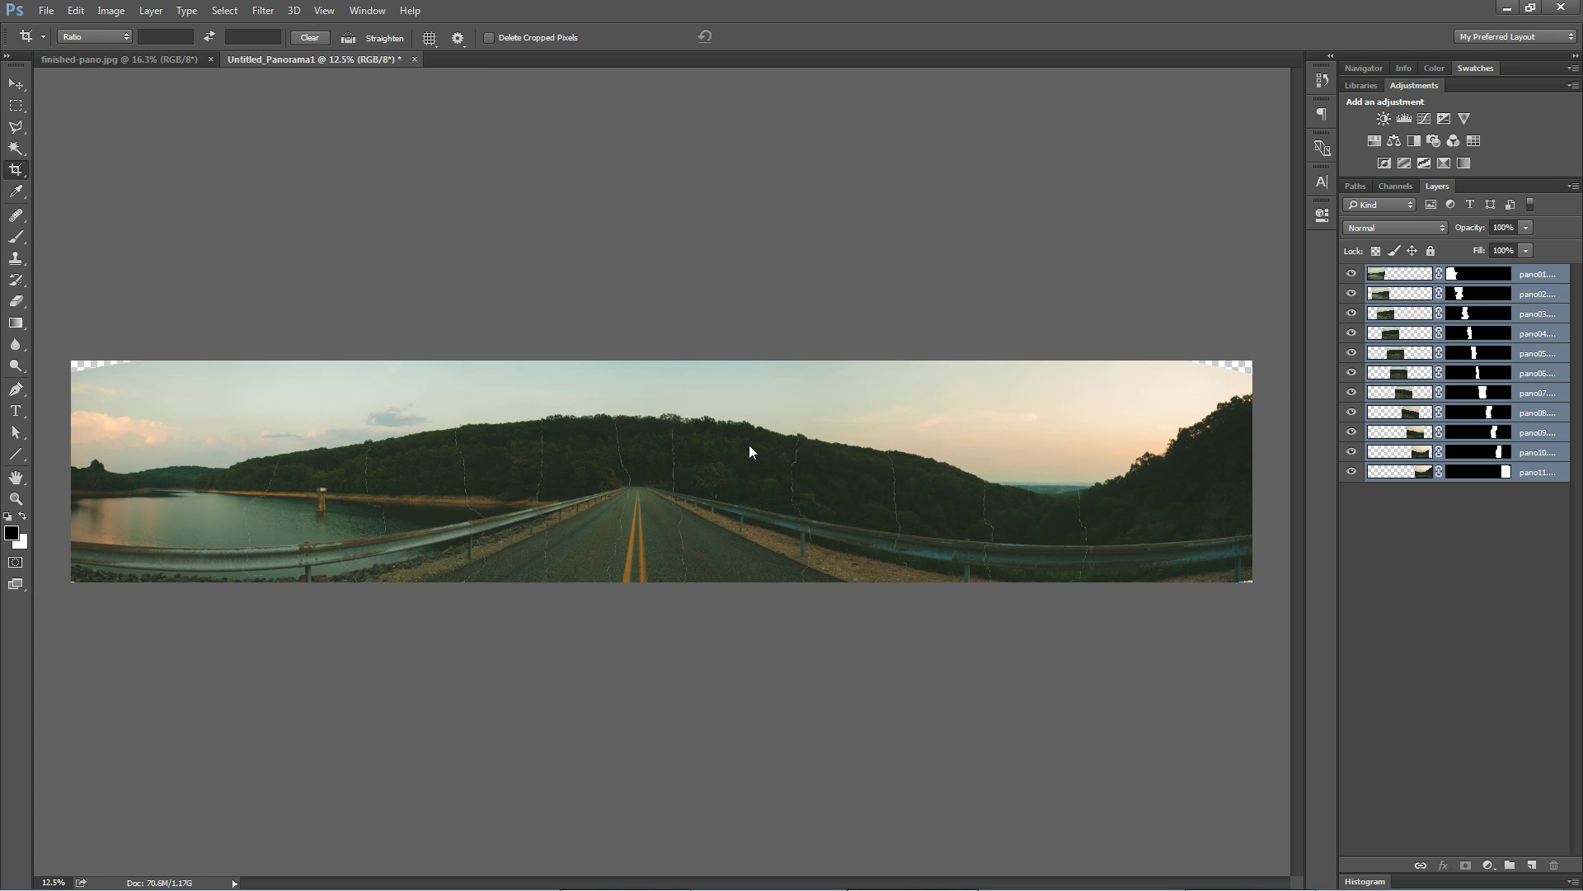
Stamp all visible panorama layers into a new merged layer at the top of the layer stack.
{"action": "key", "text": "z"}
{"action": "left_click", "coordinate": [1249, 580]}
{"action": "left_click", "coordinate": [1249, 579]}
{"action": "left_click", "coordinate": [1250, 580]}
{"action": "left_click", "coordinate": [1250, 580]}
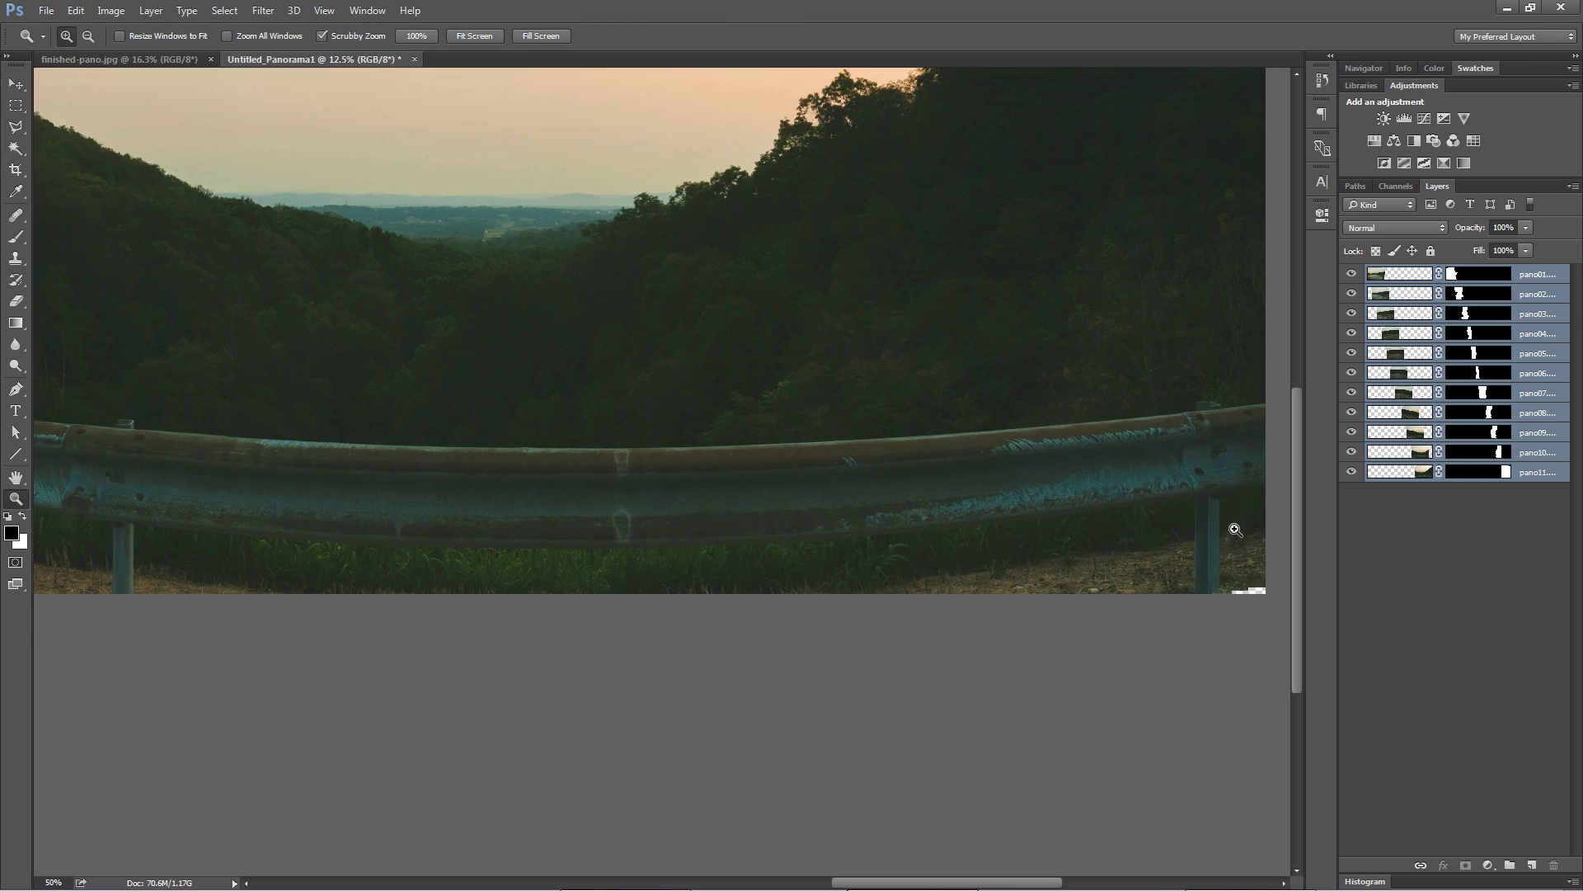
{"action": "left_click_drag", "start_coordinate": [1262, 590], "coordinate": [875, 683]}
{"action": "left_click", "coordinate": [870, 634]}
{"action": "left_click", "coordinate": [874, 635]}
{"action": "left_click", "coordinate": [878, 638]}
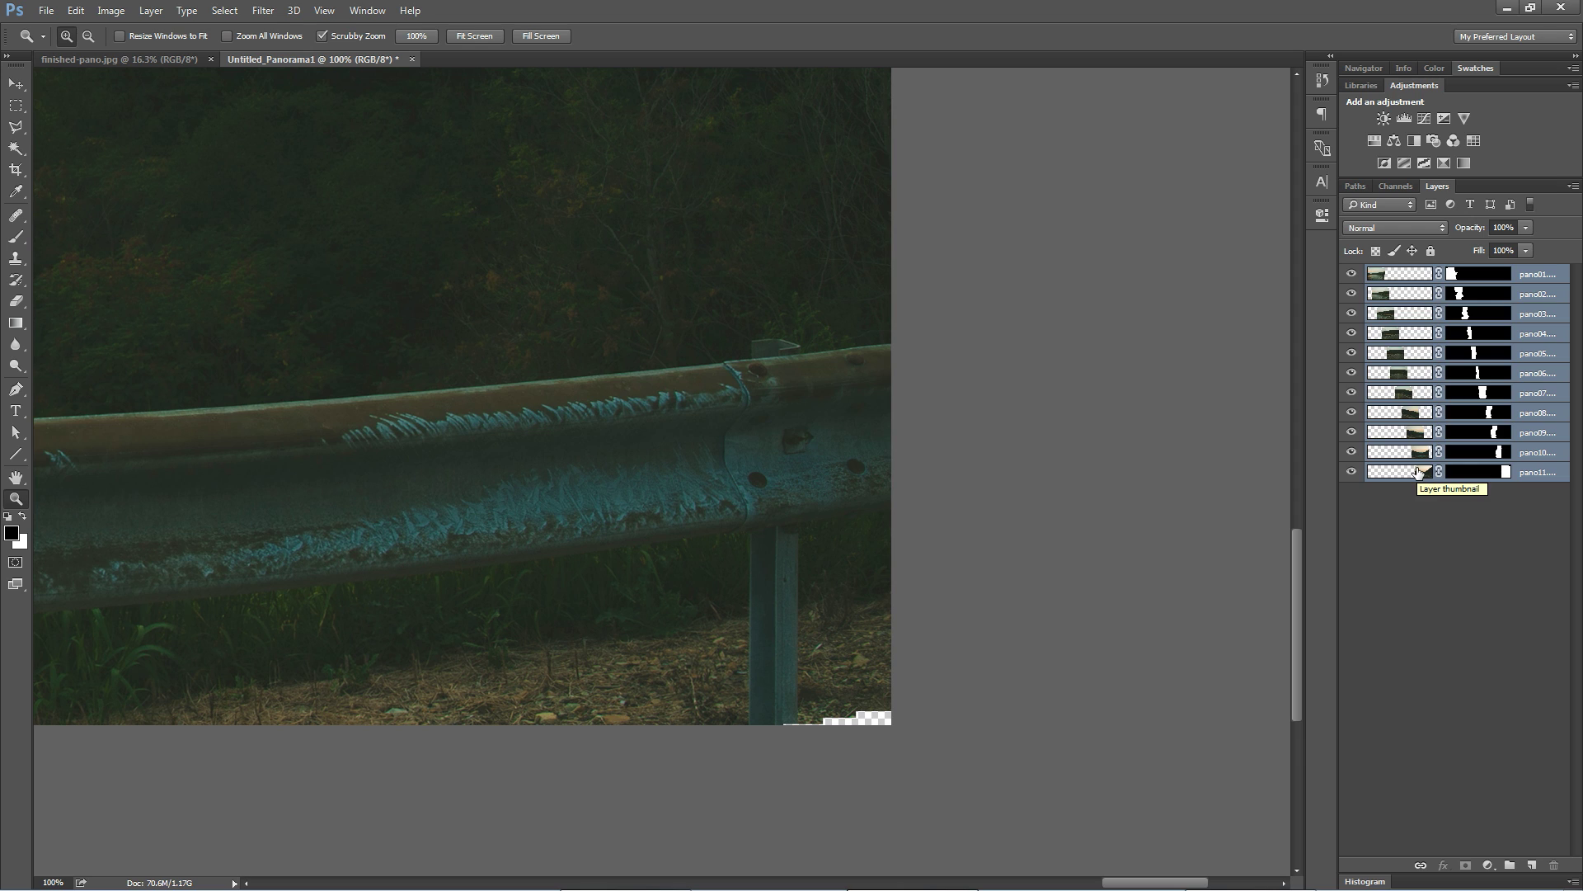
{"action": "key", "text": "ctrl+shift+alt+e"}
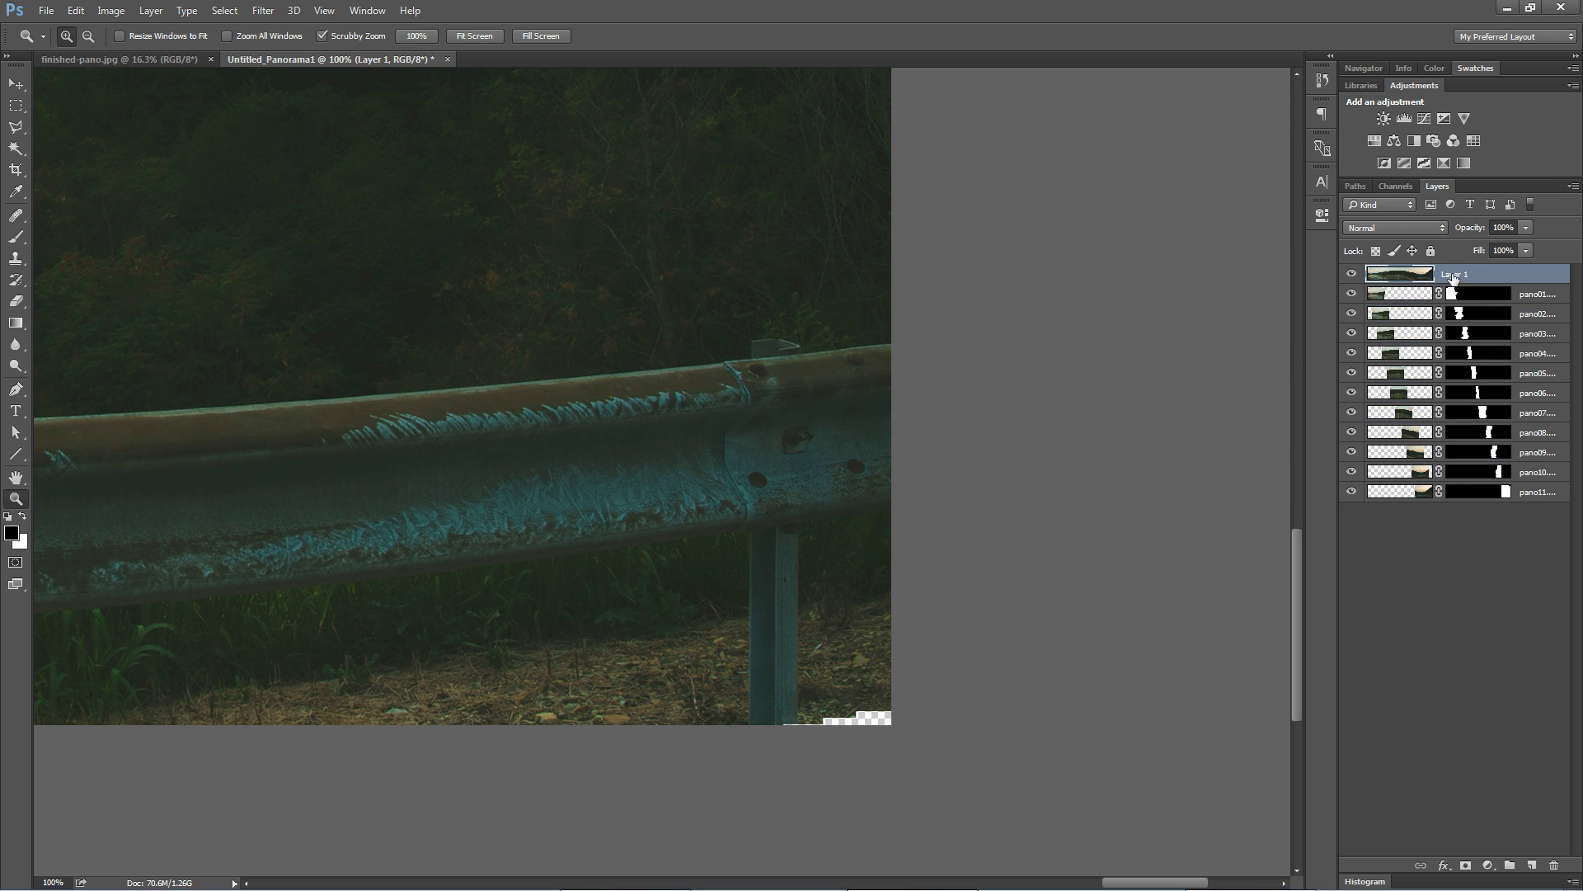
Fill the transparent gap in the panorama's lower-right corner with Content-Aware using a Polygonal Lasso selection, and deselect.
{"action": "key", "text": "l"}
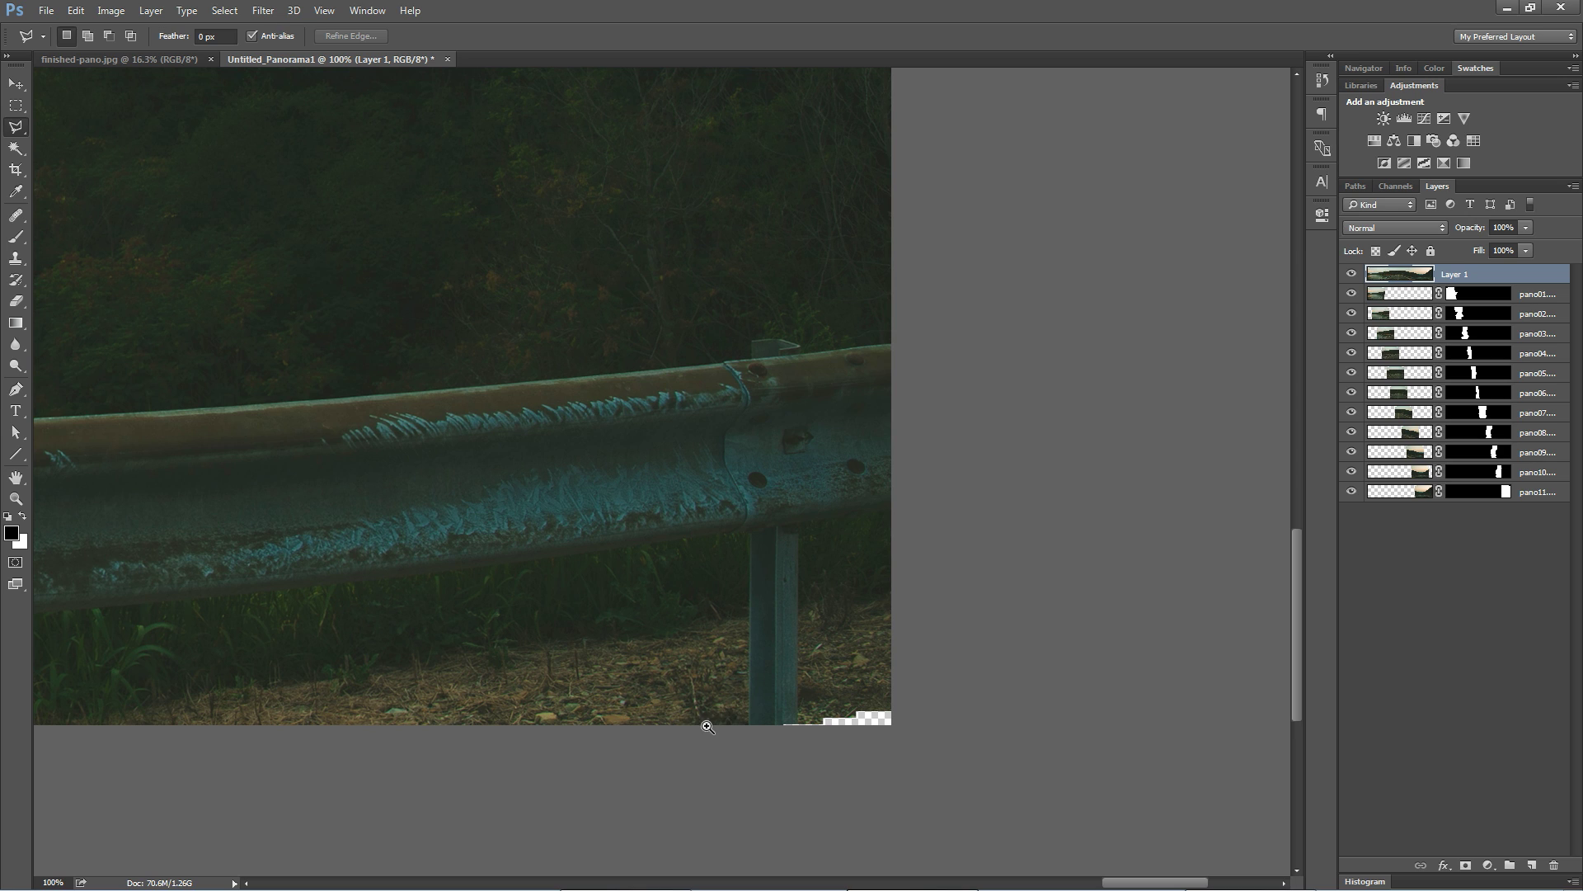
{"action": "left_click", "coordinate": [693, 716]}
{"action": "left_click", "coordinate": [922, 676]}
{"action": "left_click", "coordinate": [899, 739]}
{"action": "left_click", "coordinate": [660, 751]}
{"action": "left_click", "coordinate": [692, 717]}
{"action": "left_click", "coordinate": [75, 10]}
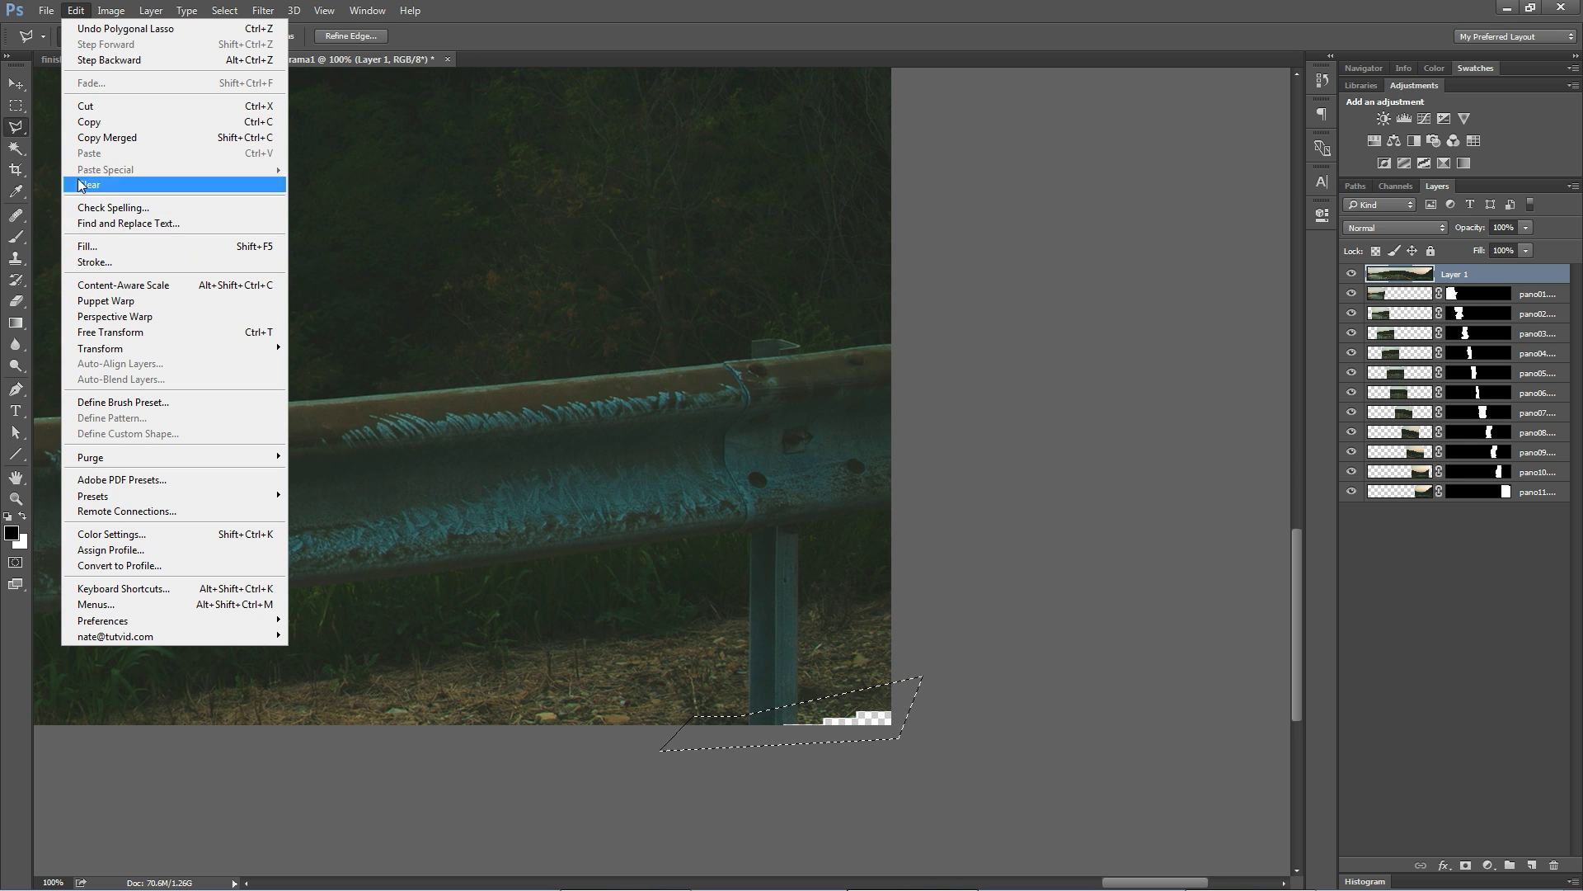
{"action": "left_click", "coordinate": [118, 247]}
{"action": "left_click", "coordinate": [718, 373]}
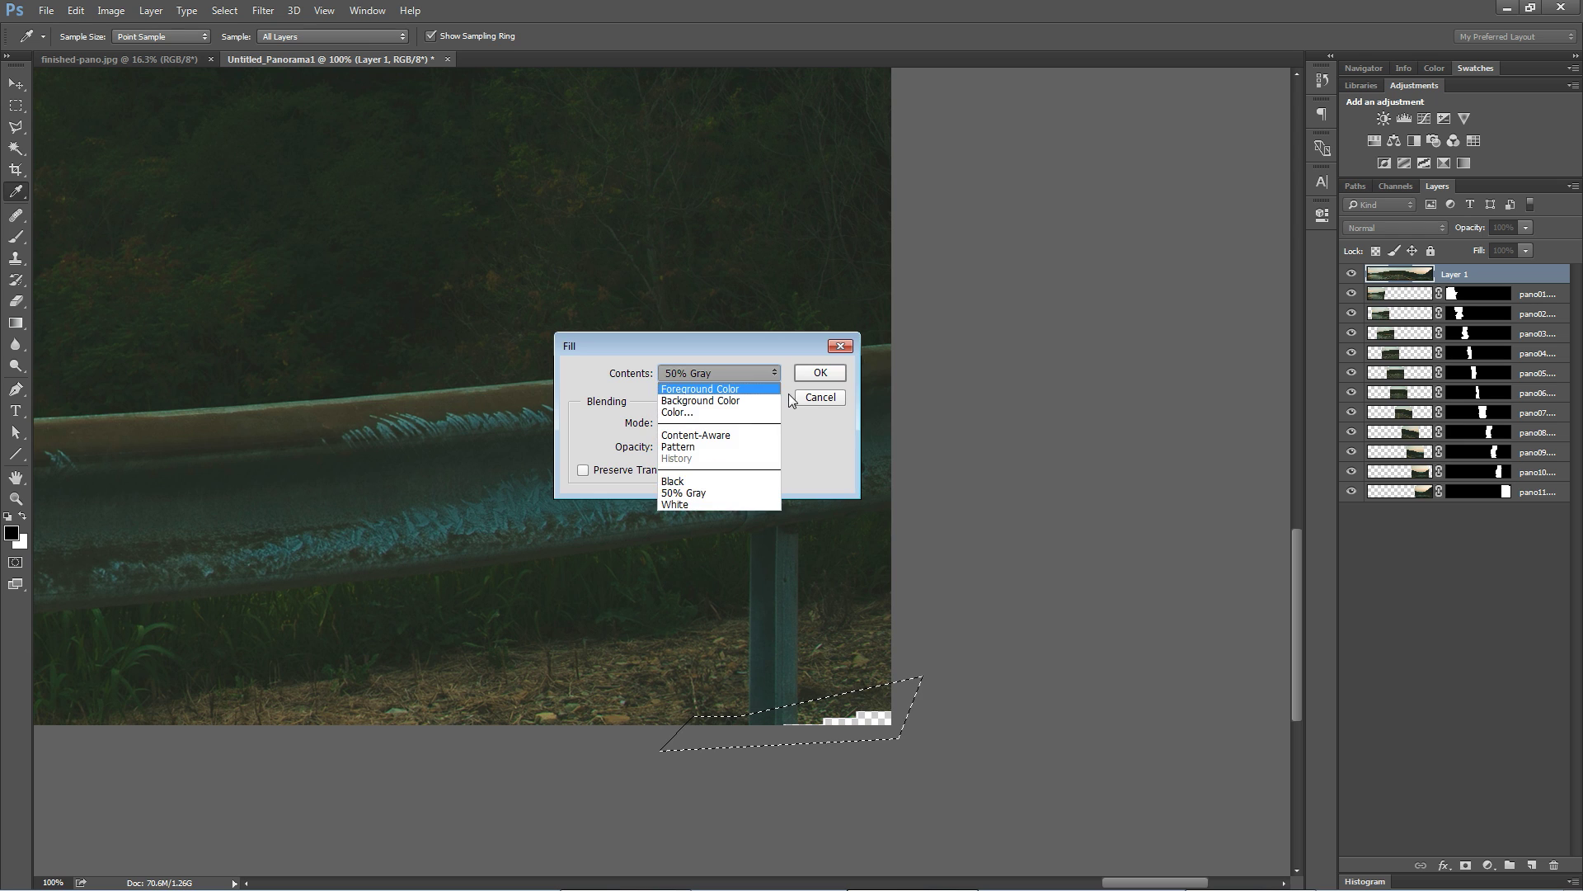
{"action": "left_click", "coordinate": [722, 435]}
{"action": "left_click", "coordinate": [821, 372]}
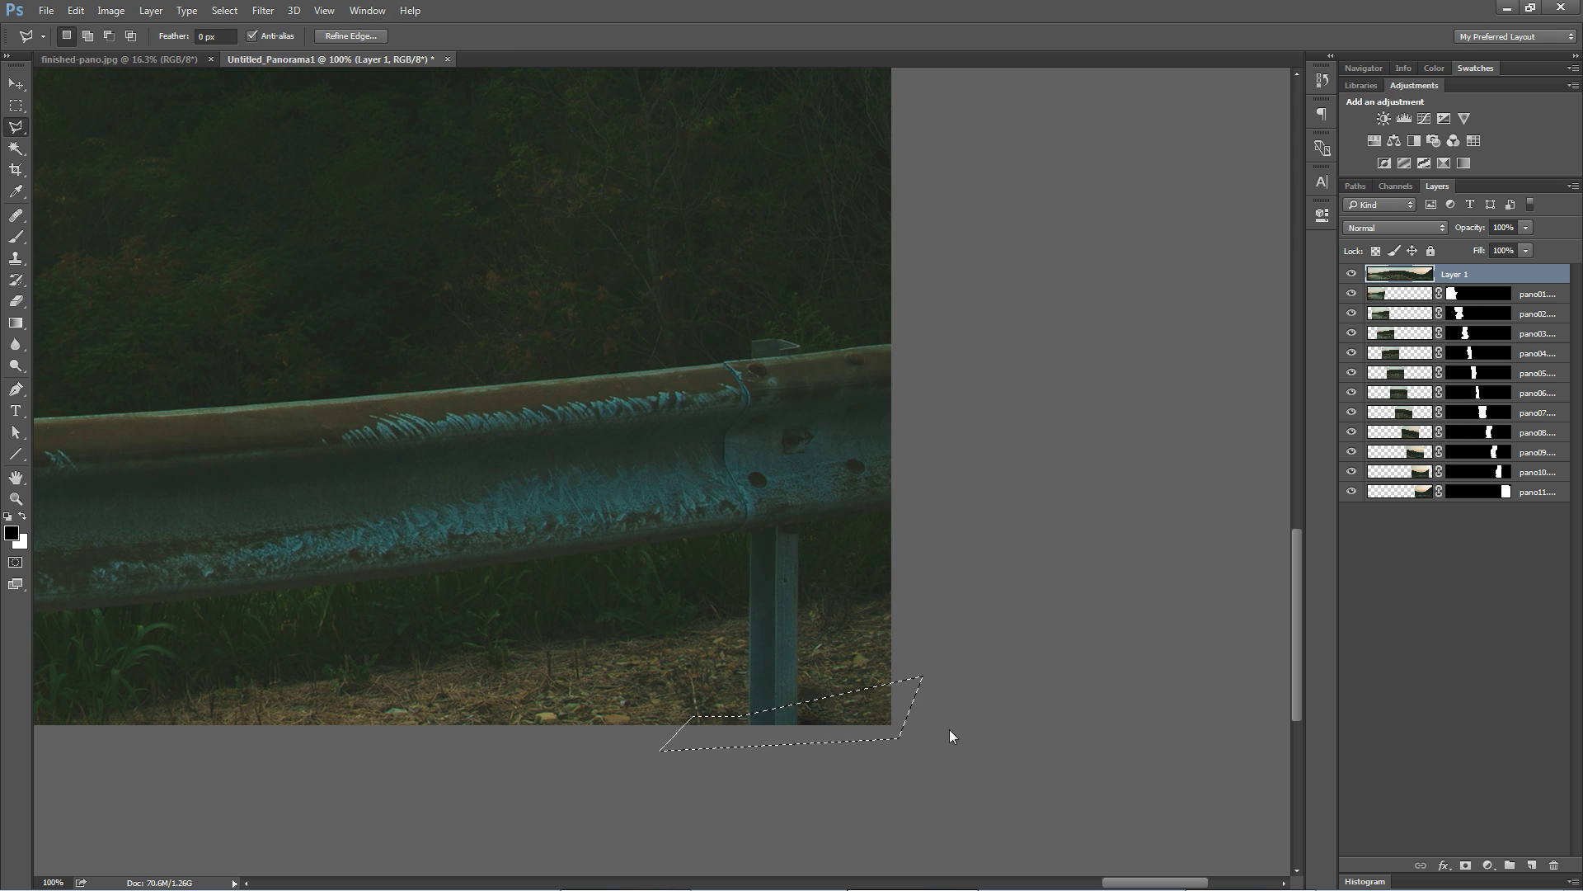
{"action": "key", "text": "ctrl+d"}
Select the transparent gap in the sky at the panorama's upper-right corner with the Polygonal Lasso and fill it with Content-Aware.
{"action": "scroll", "coordinate": [845, 566], "scroll_direction": "up", "scroll_amount": 15}
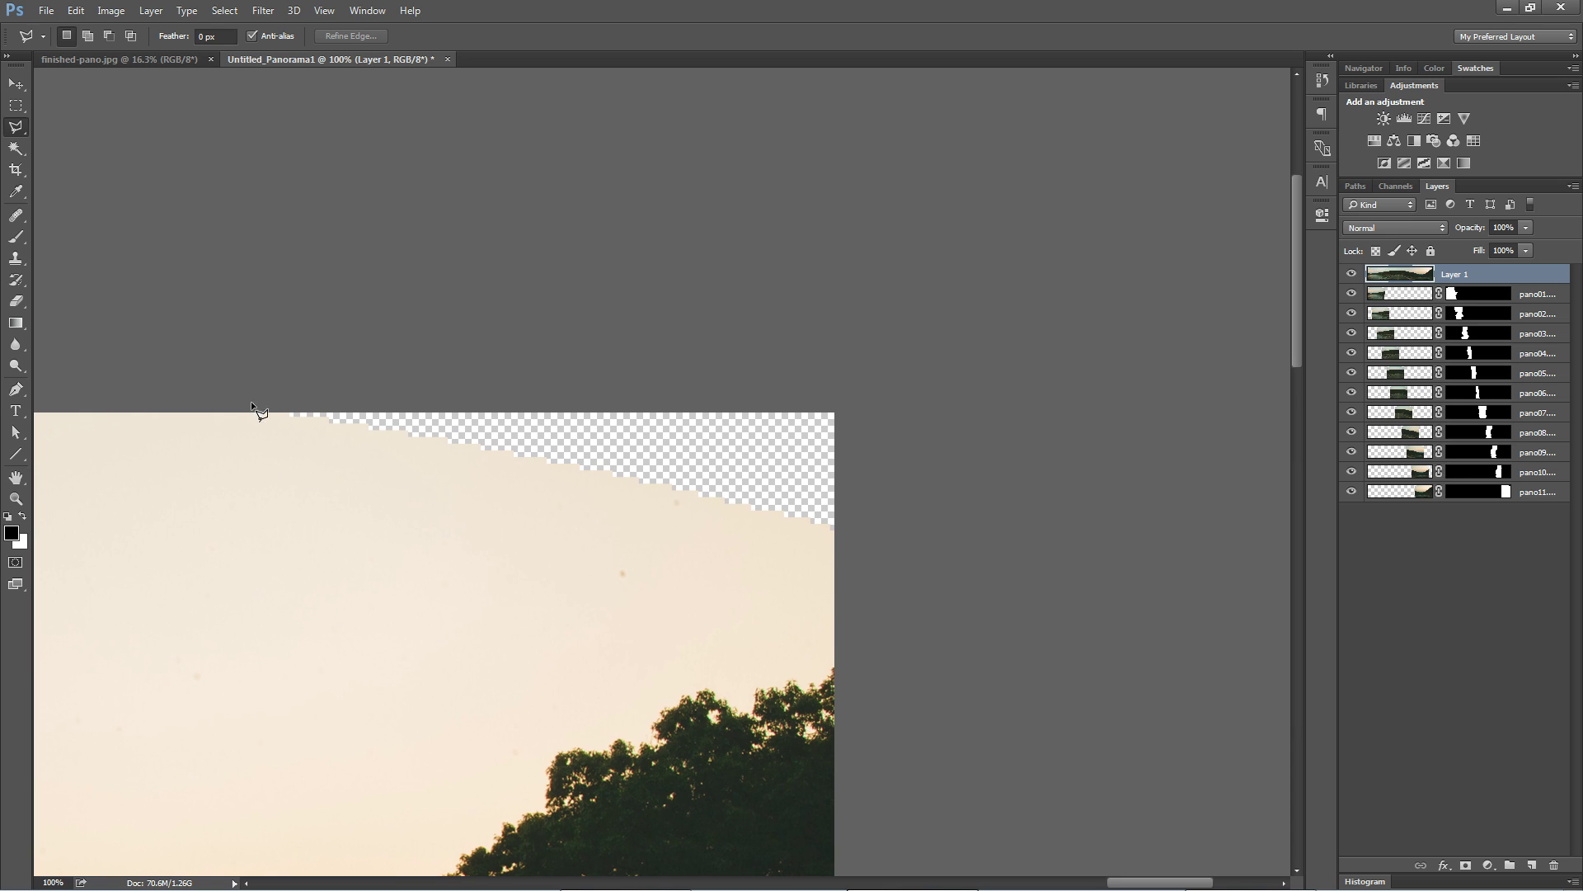
{"action": "left_click", "coordinate": [217, 402]}
{"action": "left_click", "coordinate": [684, 530]}
{"action": "left_click", "coordinate": [834, 559]}
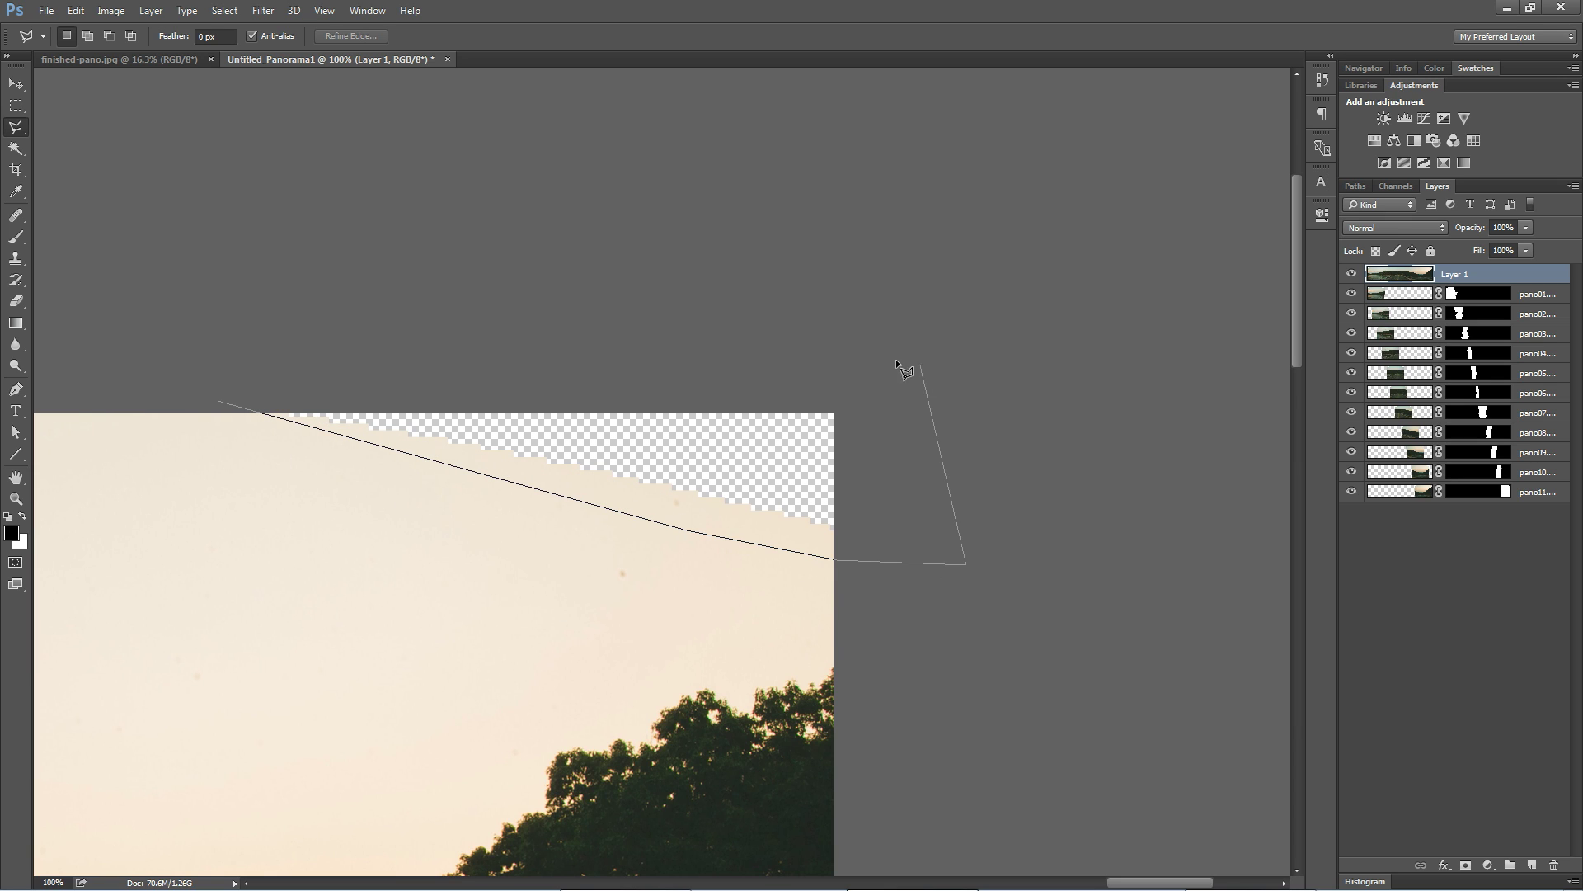
{"action": "double_click", "coordinate": [920, 365]}
{"action": "left_click", "coordinate": [75, 10]}
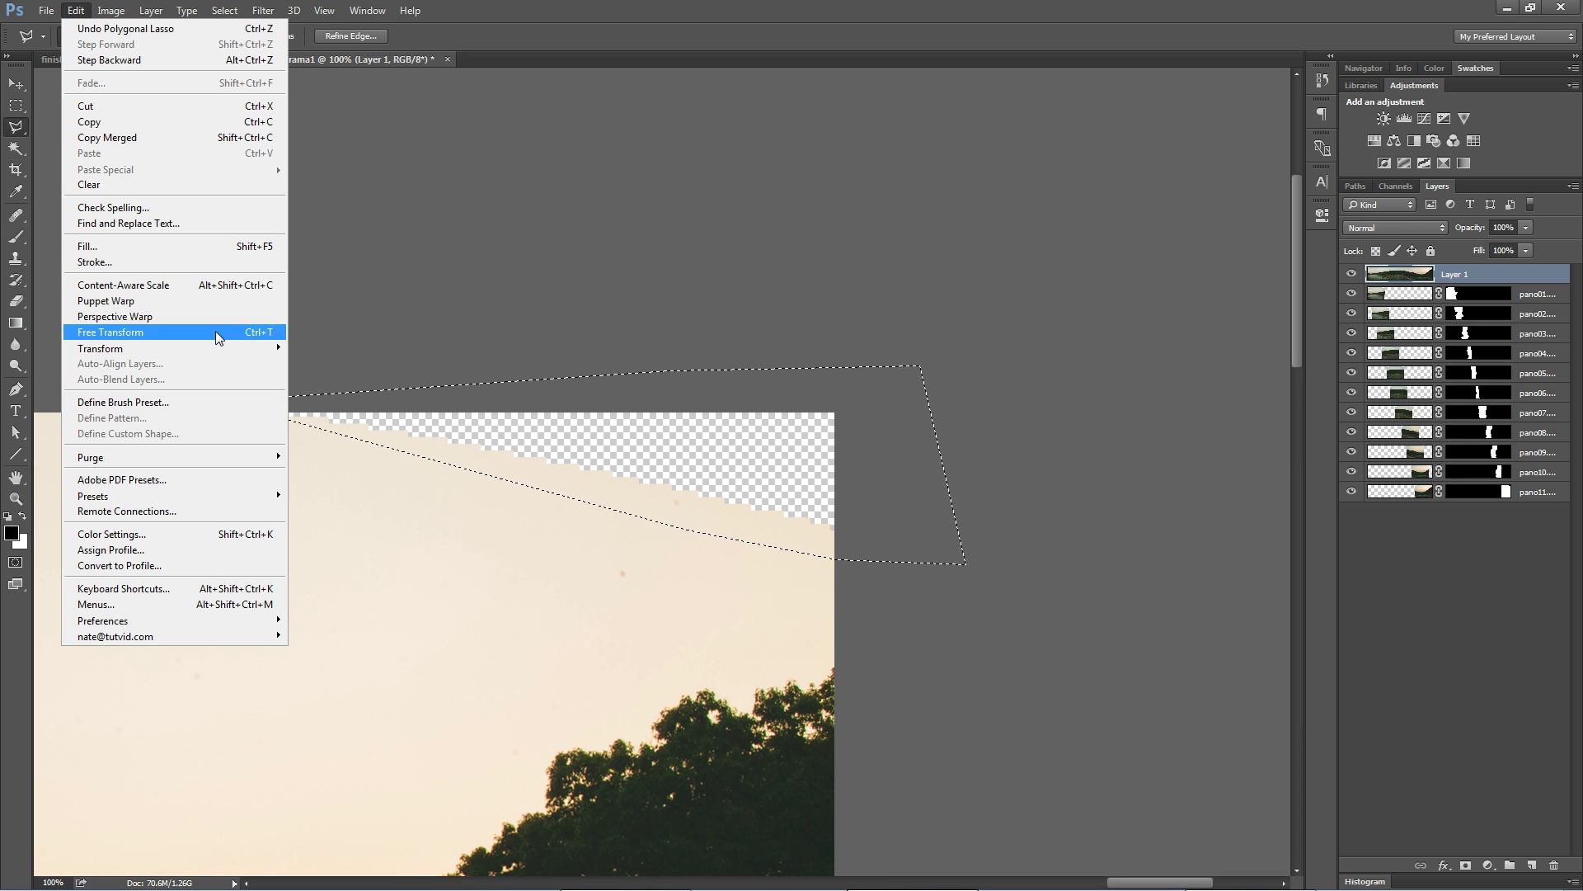
{"action": "left_click", "coordinate": [90, 246]}
{"action": "left_click", "coordinate": [822, 368]}
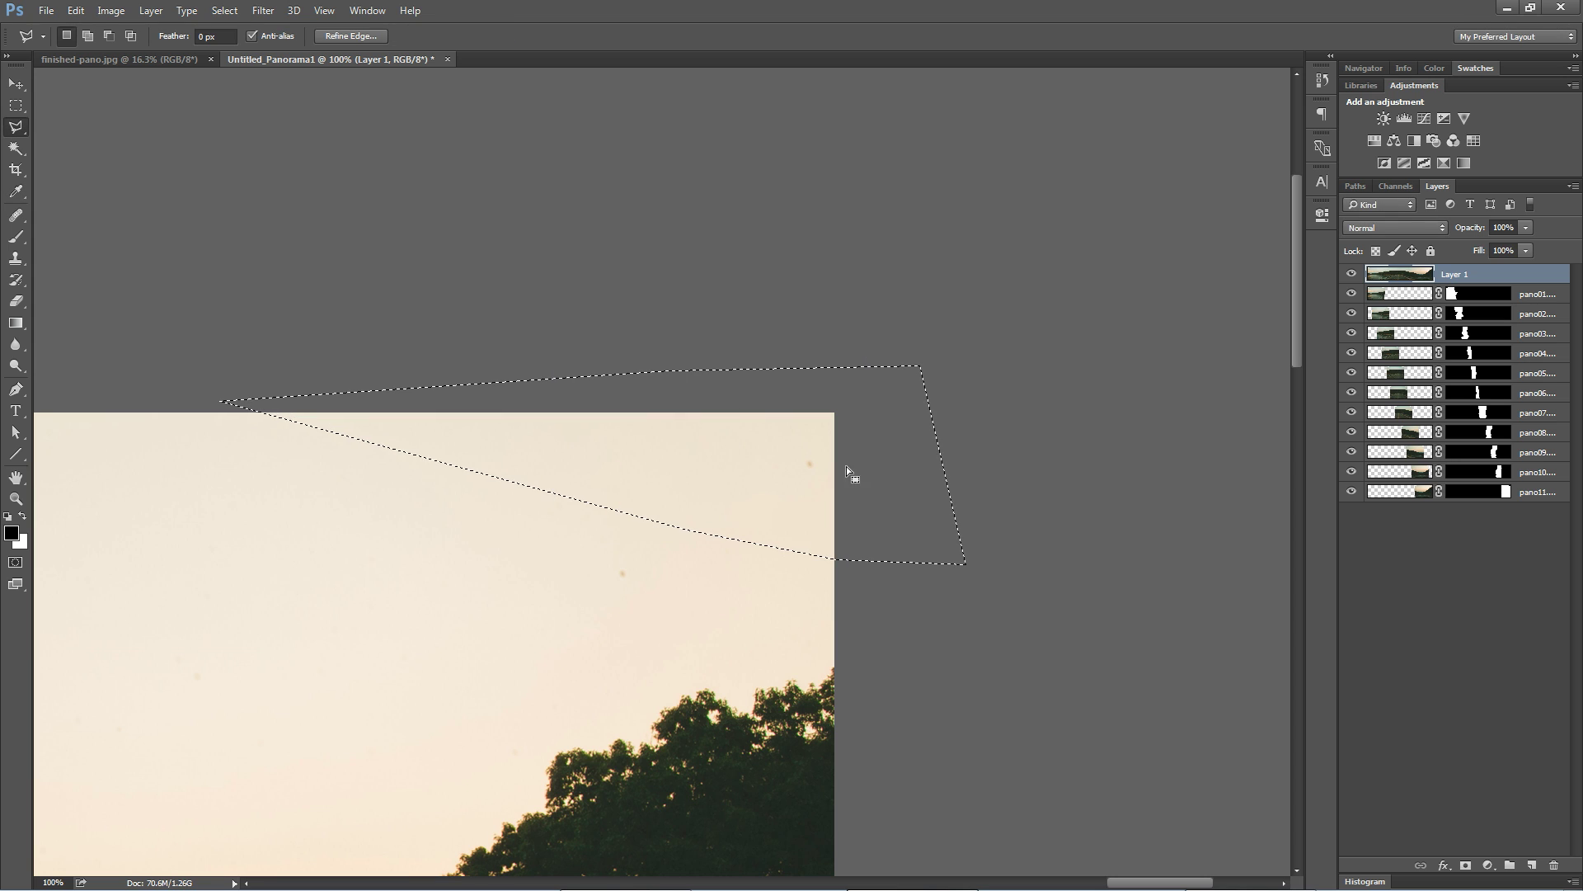
Deselect the filled area and outline the transparent gap at the panorama's upper-left corner with the Polygonal Lasso.
{"action": "key", "text": "ctrl+d"}
{"action": "left_click_drag", "start_coordinate": [546, 612], "coordinate": [1111, 637]}
{"action": "left_click_drag", "start_coordinate": [627, 363], "coordinate": [1078, 391]}
{"action": "left_click_drag", "start_coordinate": [607, 357], "coordinate": [1022, 404]}
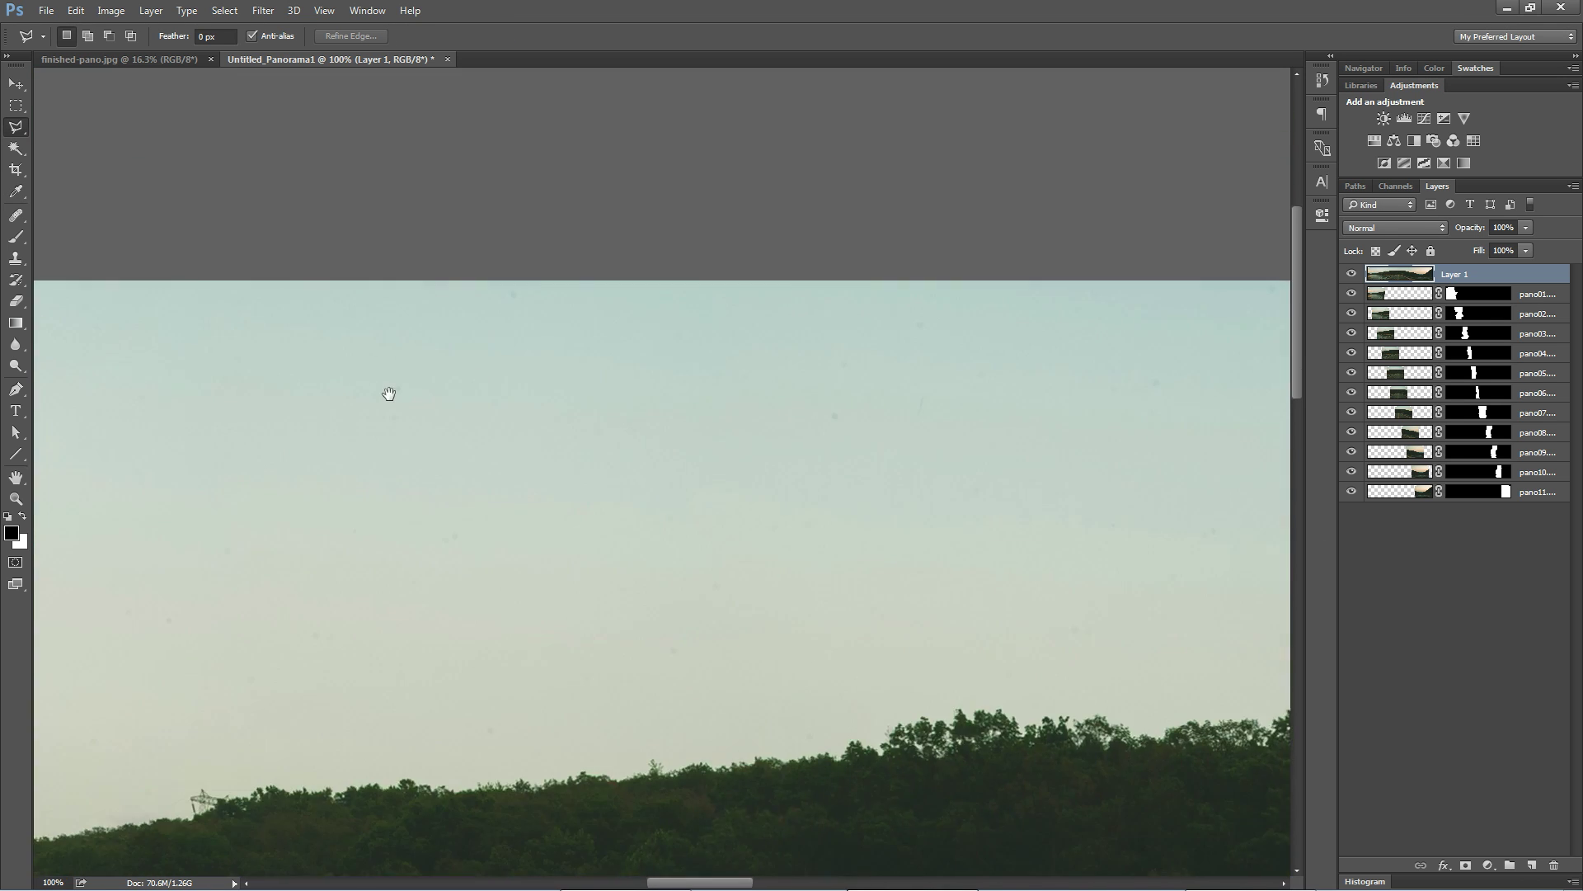
{"action": "left_click_drag", "start_coordinate": [388, 393], "coordinate": [742, 421]}
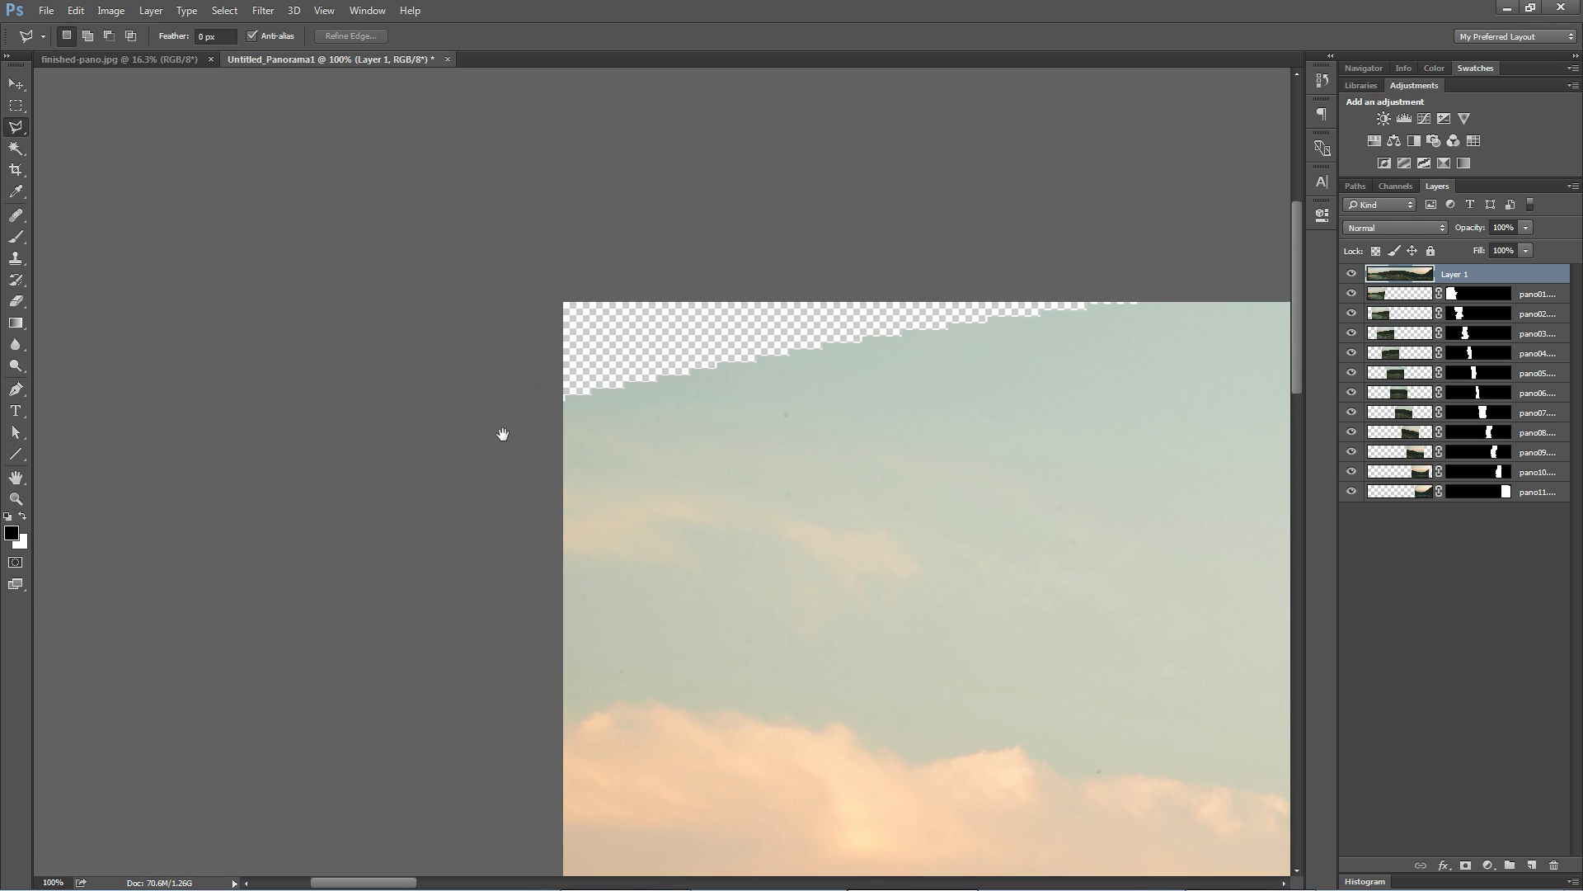
{"action": "left_click", "coordinate": [511, 429]}
{"action": "left_click", "coordinate": [982, 361]}
{"action": "left_click", "coordinate": [1179, 326]}
{"action": "left_click", "coordinate": [1191, 248]}
{"action": "left_click", "coordinate": [575, 208]}
{"action": "left_click", "coordinate": [480, 316]}
{"action": "left_click", "coordinate": [486, 408]}
{"action": "left_click", "coordinate": [511, 429]}
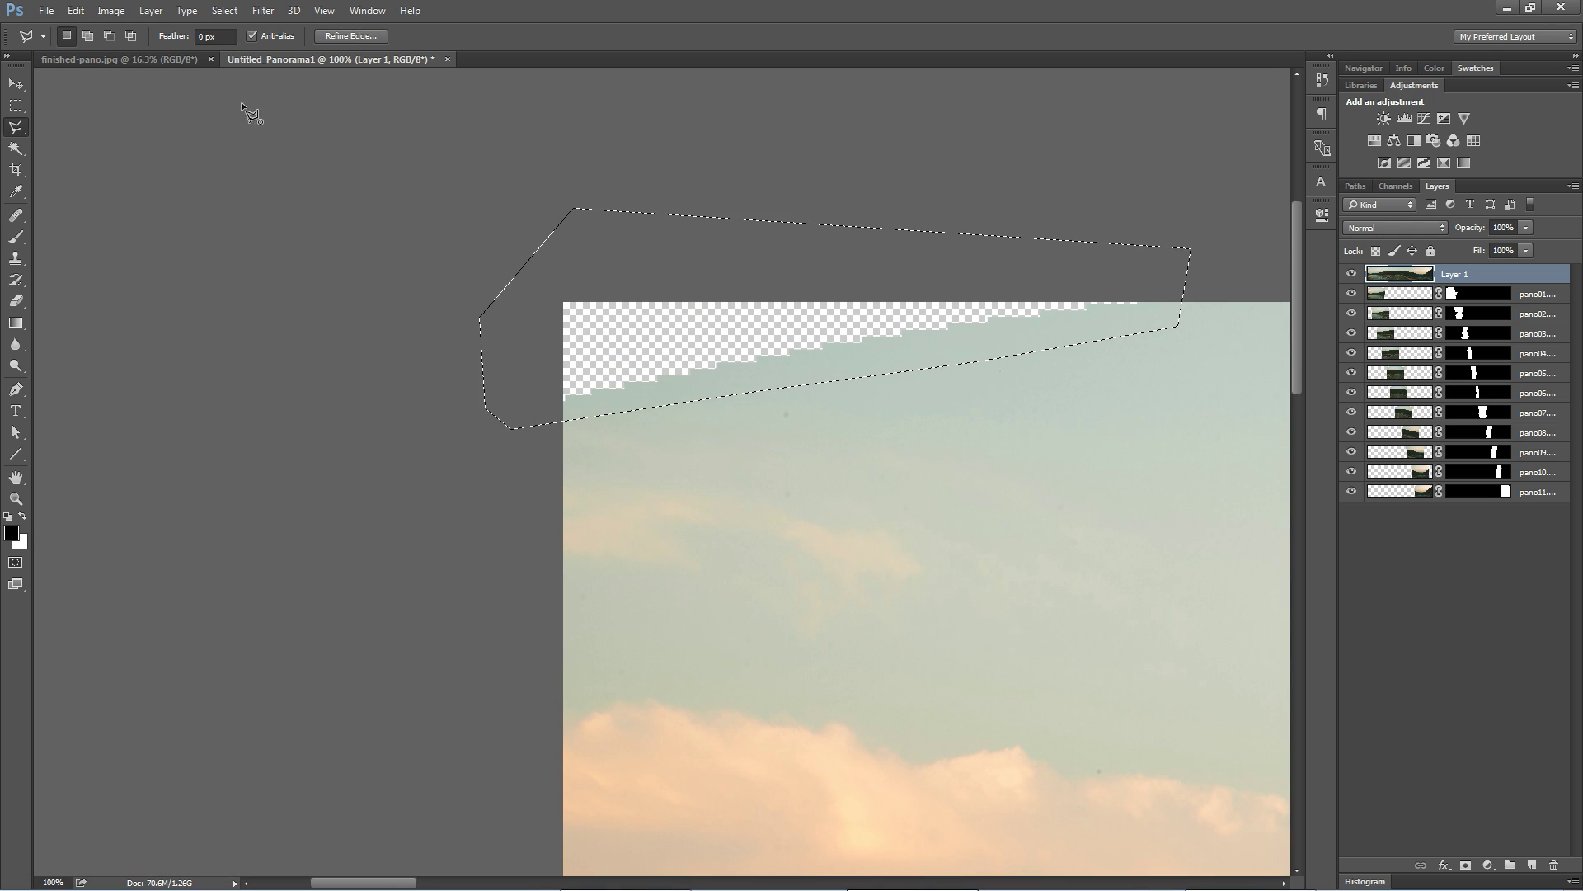
Fill the selected upper-left gap using Content-Aware with Color Adaptation, Normal mode and 100% opacity.
{"action": "left_click", "coordinate": [75, 10]}
{"action": "left_click", "coordinate": [170, 248]}
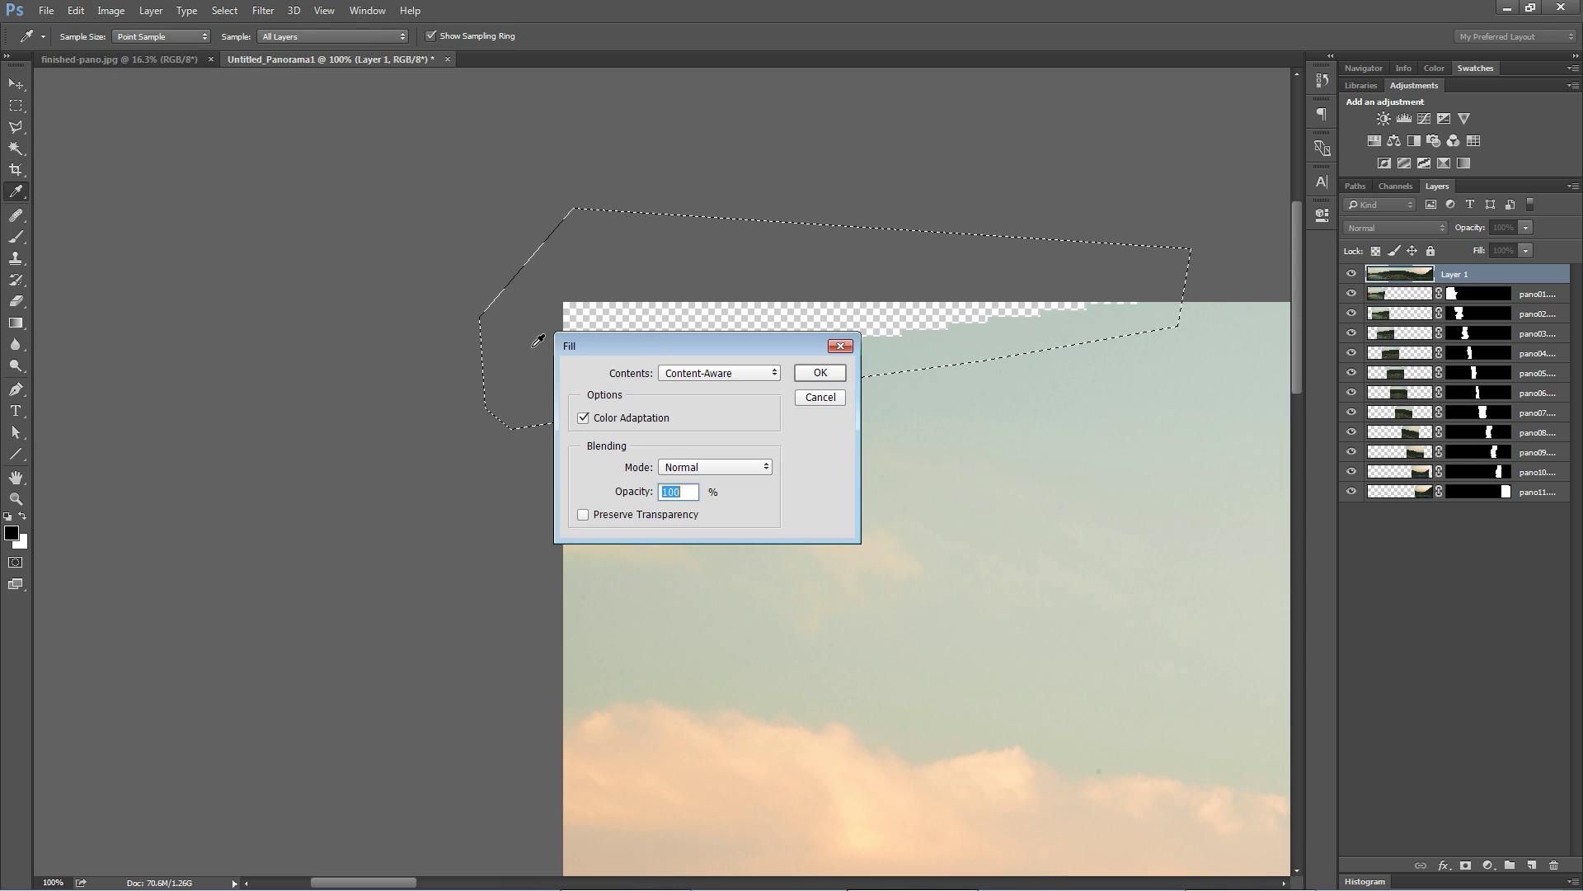
{"action": "left_click", "coordinate": [827, 364]}
Fill the small transparent gap below the rocks at the panorama's lower-left corner with Content-Aware using a Polygonal Lasso selection, and deselect.
{"action": "left_click_drag", "start_coordinate": [863, 775], "coordinate": [742, 360]}
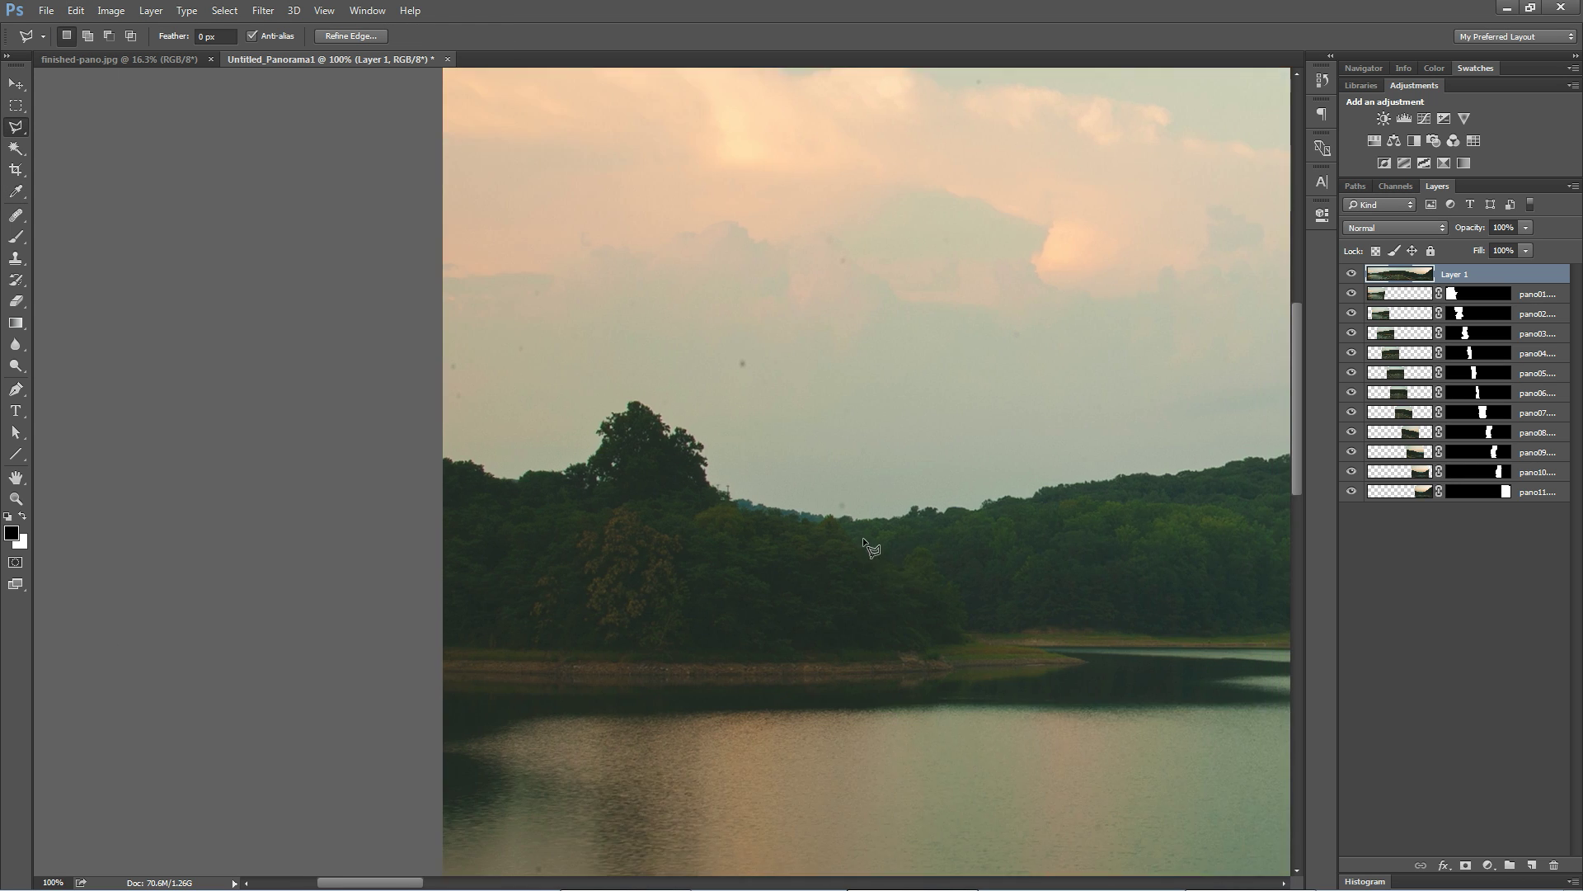
{"action": "left_click_drag", "start_coordinate": [924, 792], "coordinate": [918, 169]}
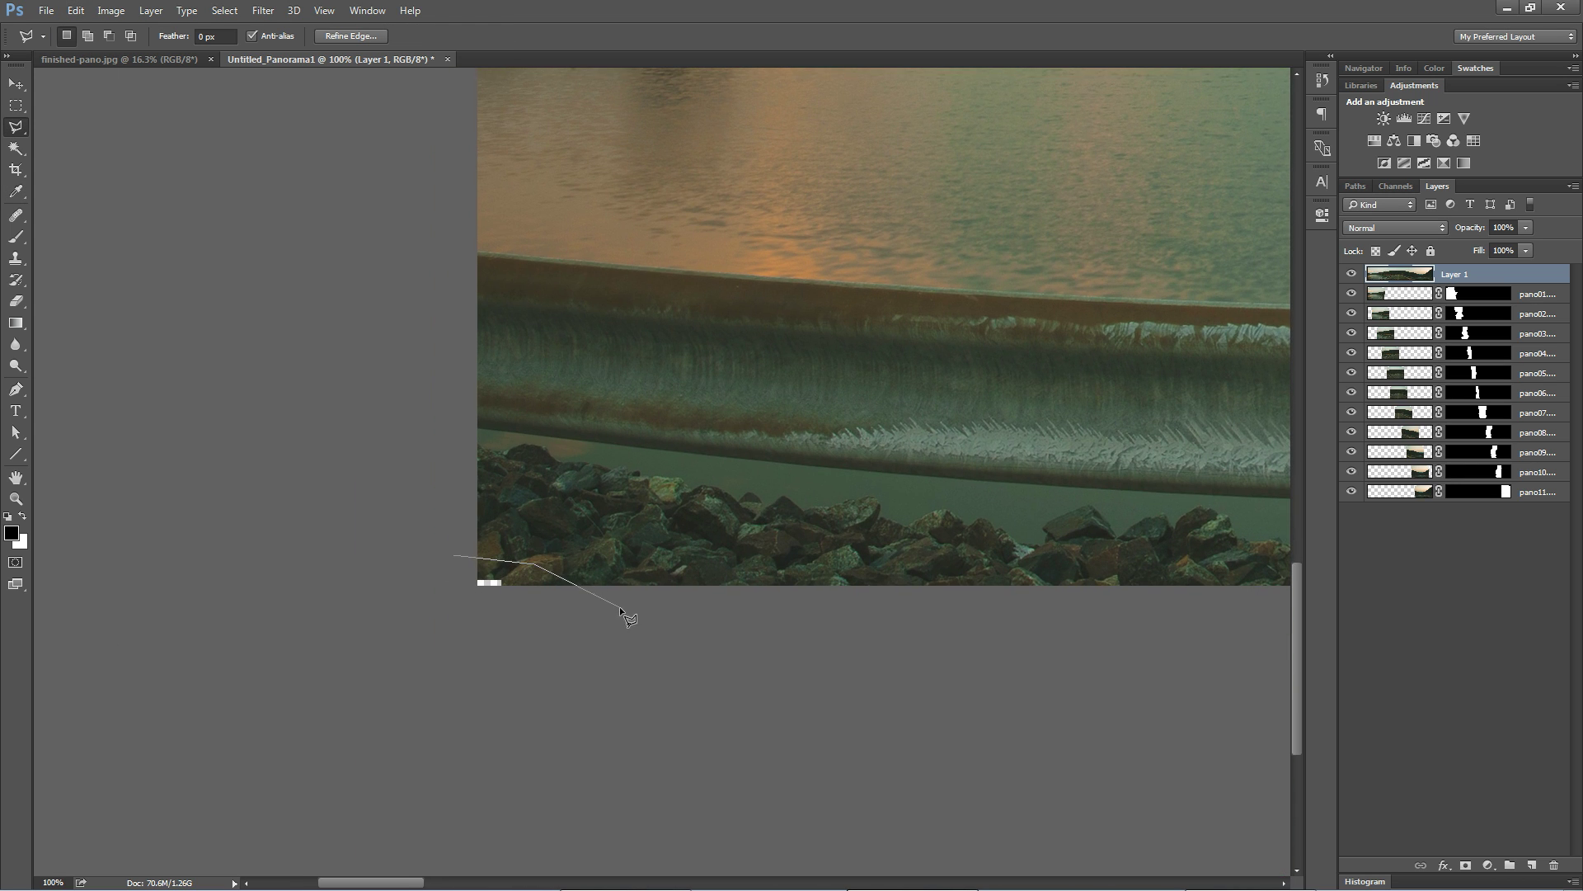
{"action": "double_click", "coordinate": [424, 581]}
{"action": "left_click", "coordinate": [107, 11]}
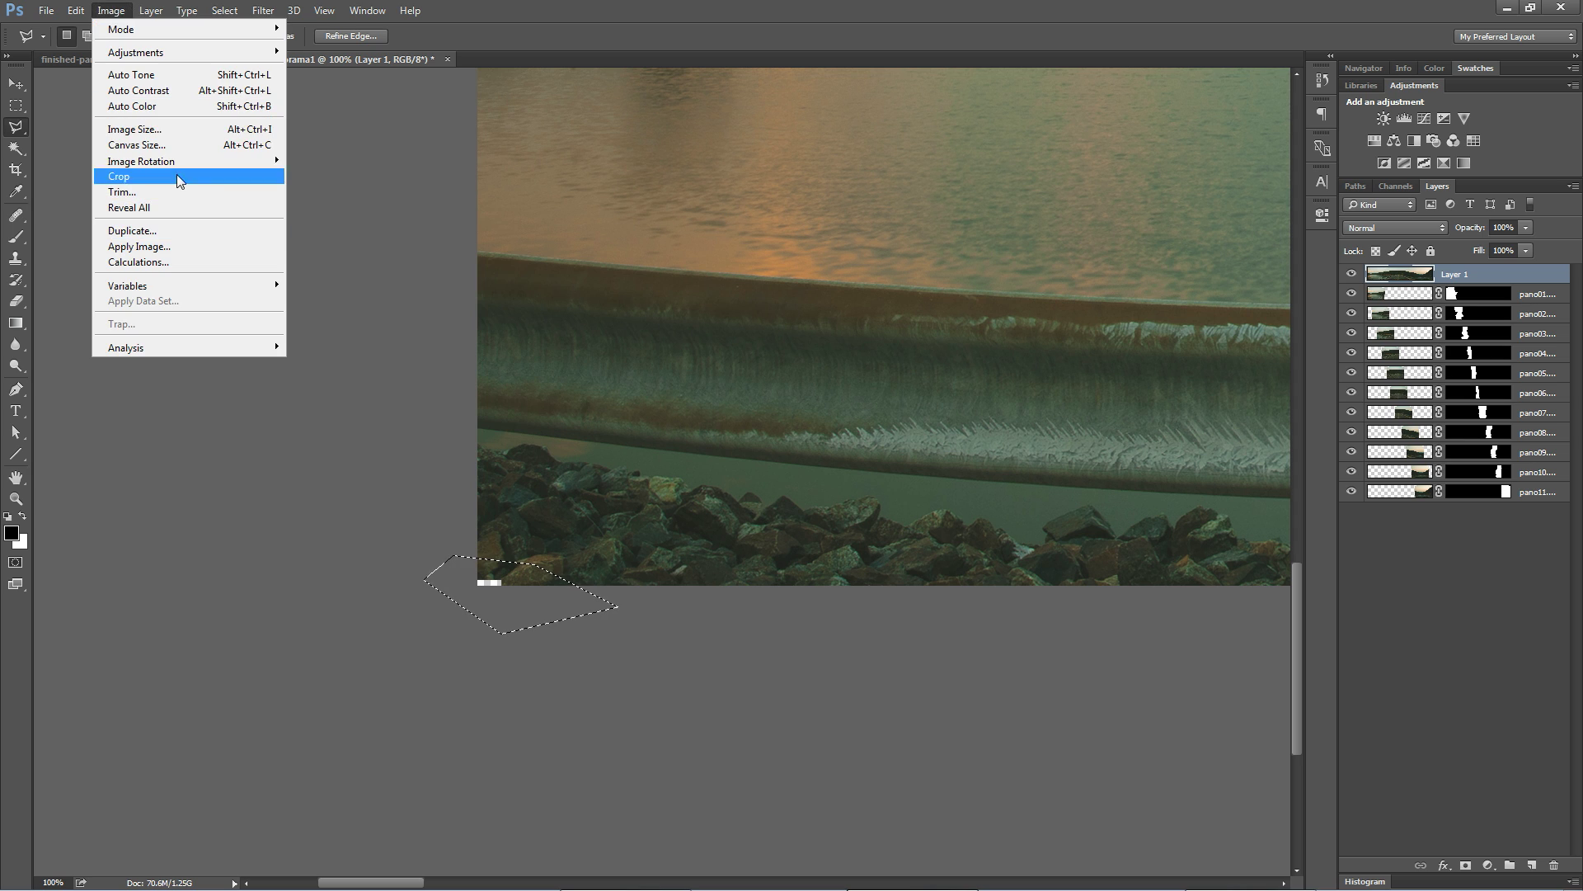
{"action": "left_click", "coordinate": [124, 245]}
{"action": "key", "text": "Return"}
{"action": "key", "text": "ctrl+d"}
Examine the sky from the lake side across to the wooded hill at close zoom for dust spots.
{"action": "key", "text": "ctrl+minus"}
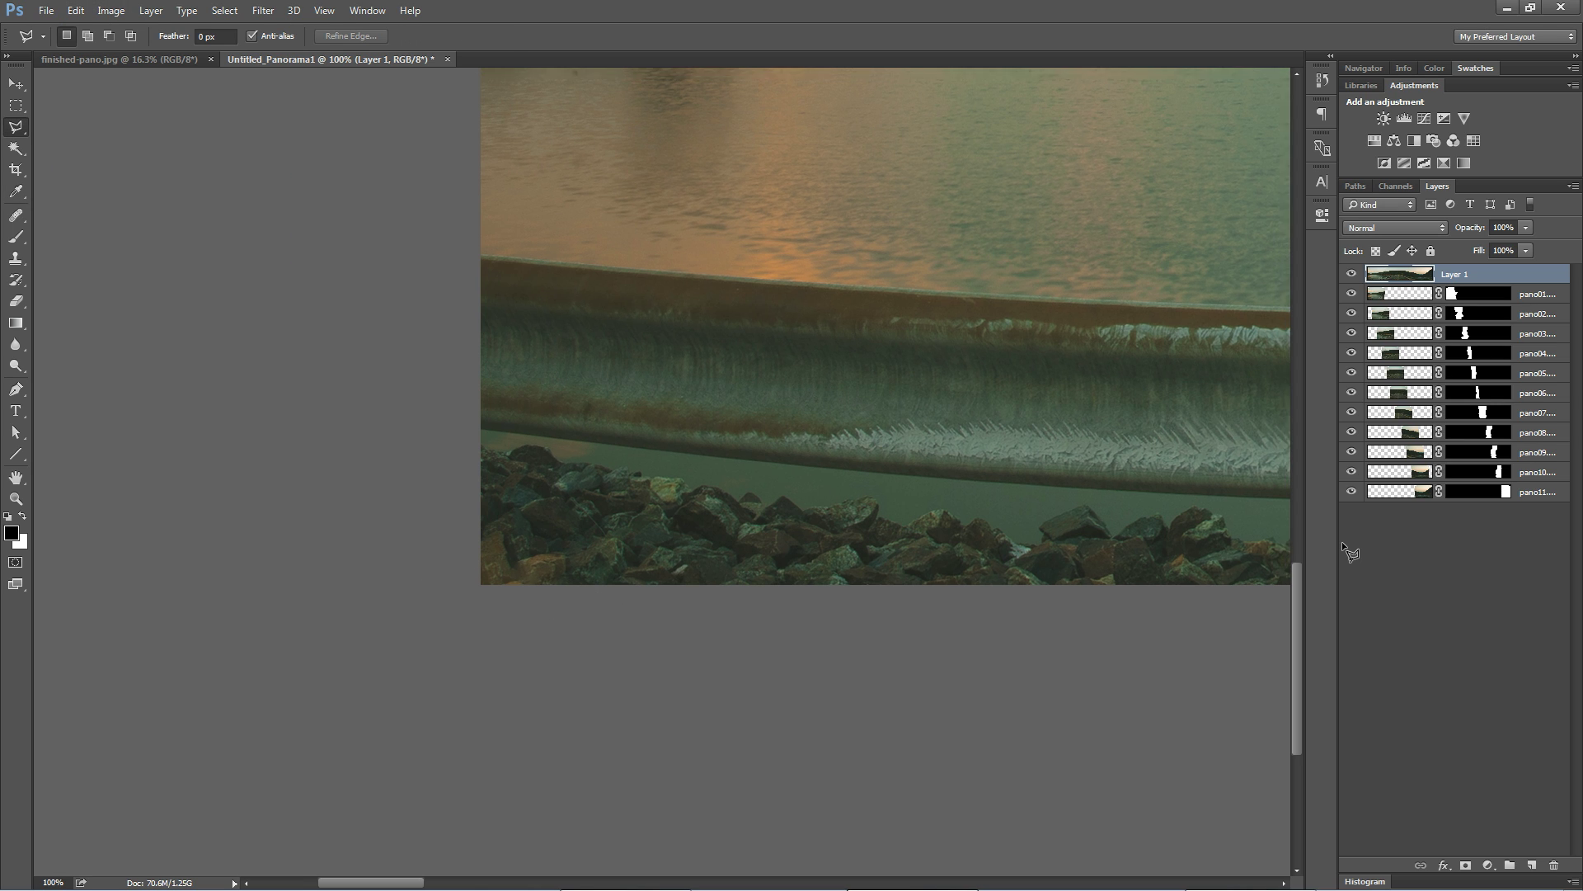
{"action": "left_click_drag", "start_coordinate": [1035, 267], "coordinate": [659, 577]}
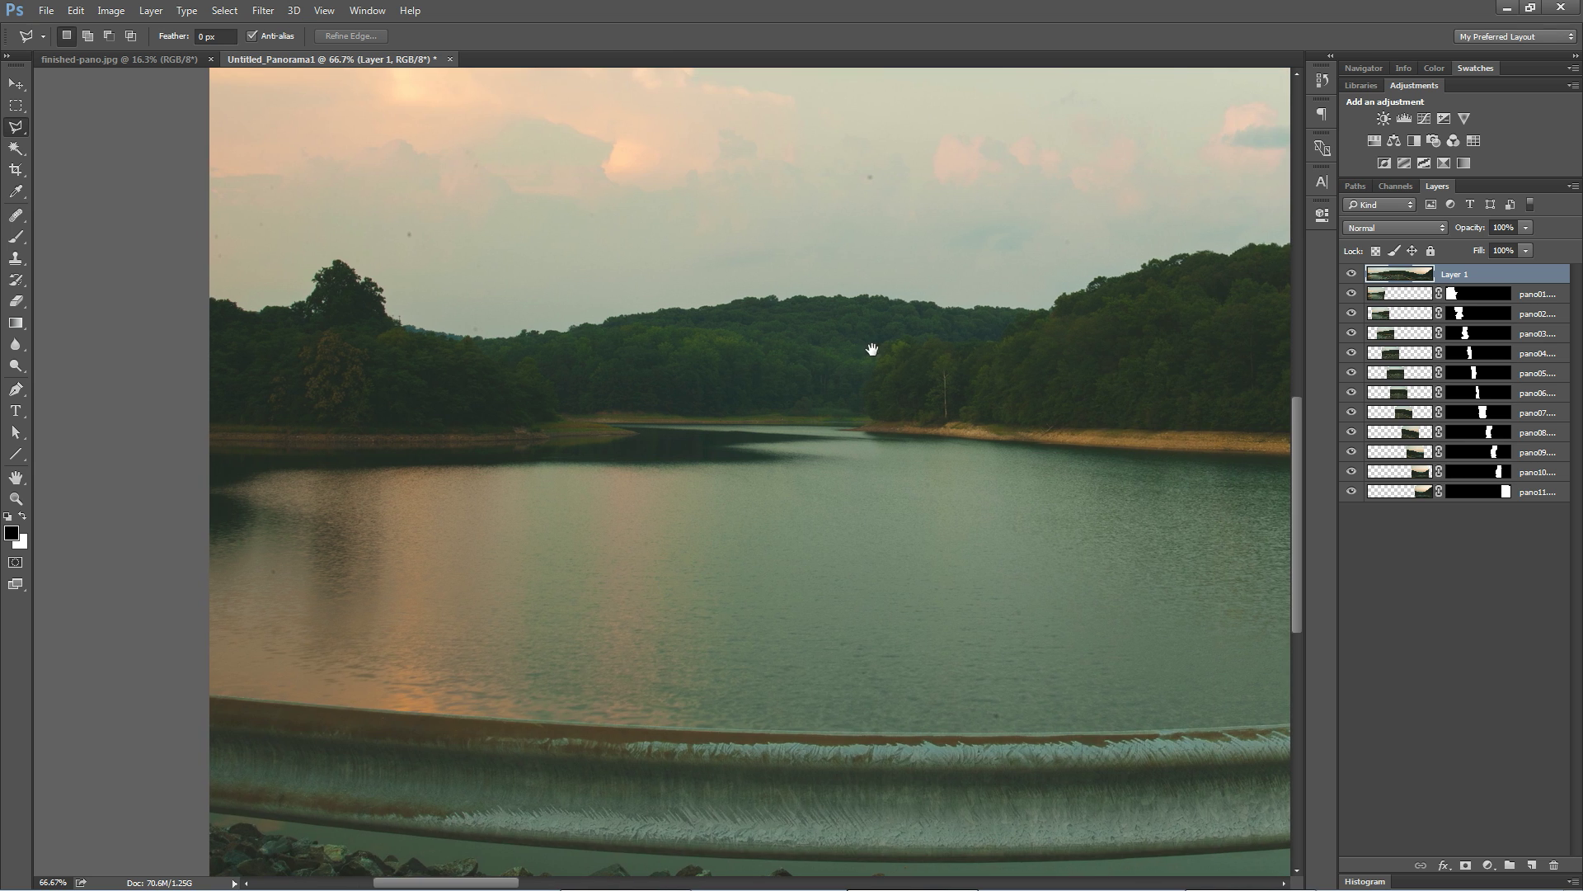
{"action": "left_click_drag", "start_coordinate": [845, 312], "coordinate": [784, 552]}
{"action": "key", "text": "z"}
{"action": "left_click", "coordinate": [803, 450]}
{"action": "left_click", "coordinate": [806, 449]}
{"action": "left_click_drag", "start_coordinate": [862, 503], "coordinate": [831, 526]}
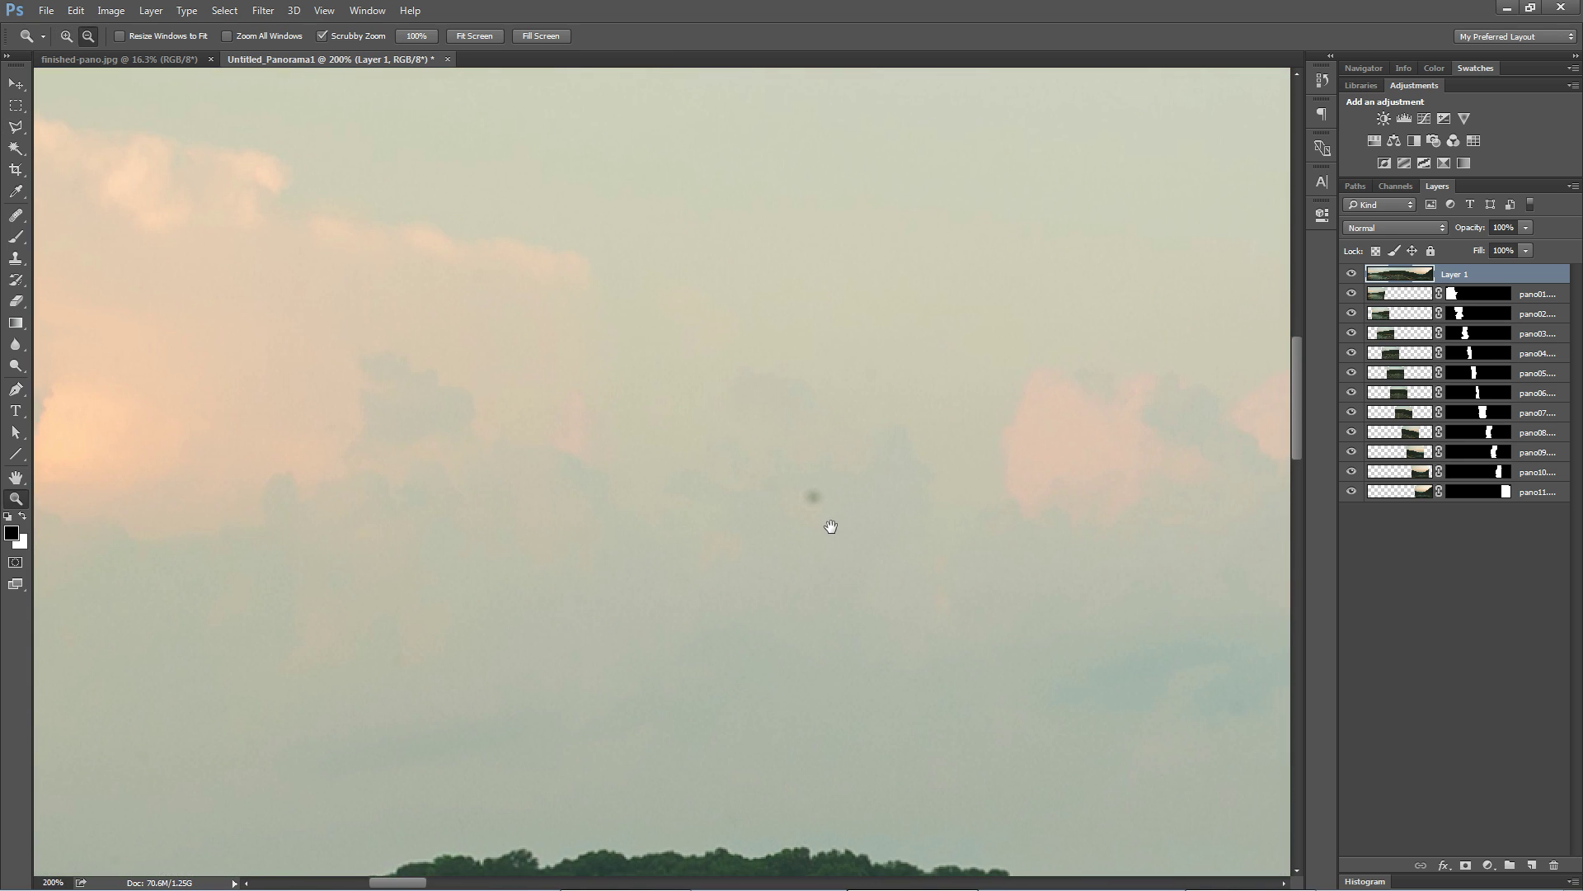
{"action": "left_click", "coordinate": [830, 524], "text": "alt"}
{"action": "left_click_drag", "start_coordinate": [595, 504], "coordinate": [864, 521]}
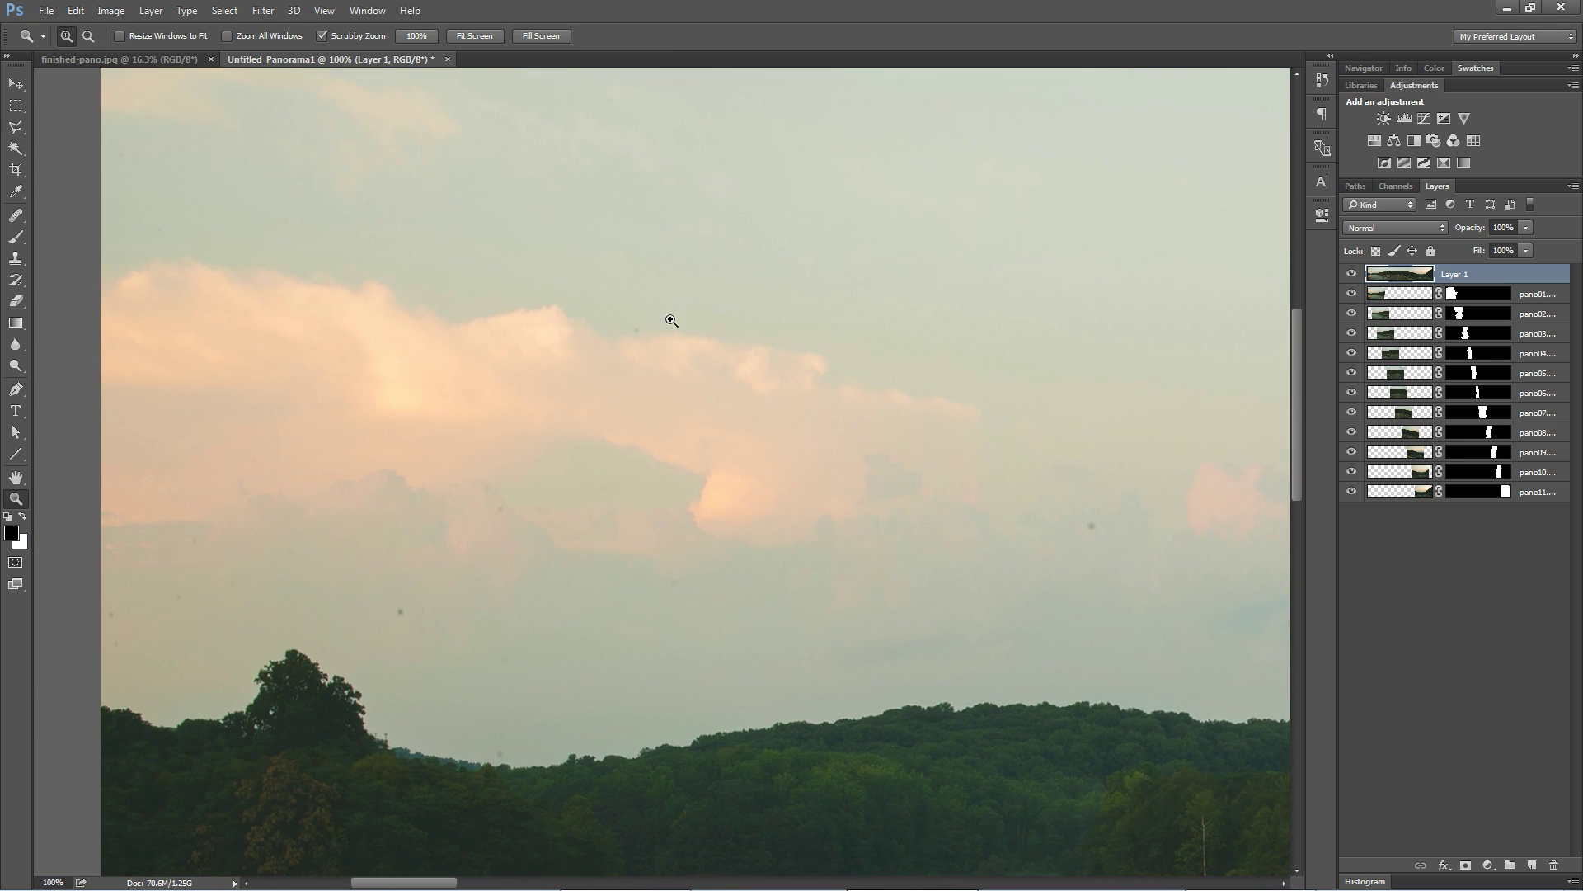
{"action": "left_click_drag", "start_coordinate": [672, 320], "coordinate": [643, 622]}
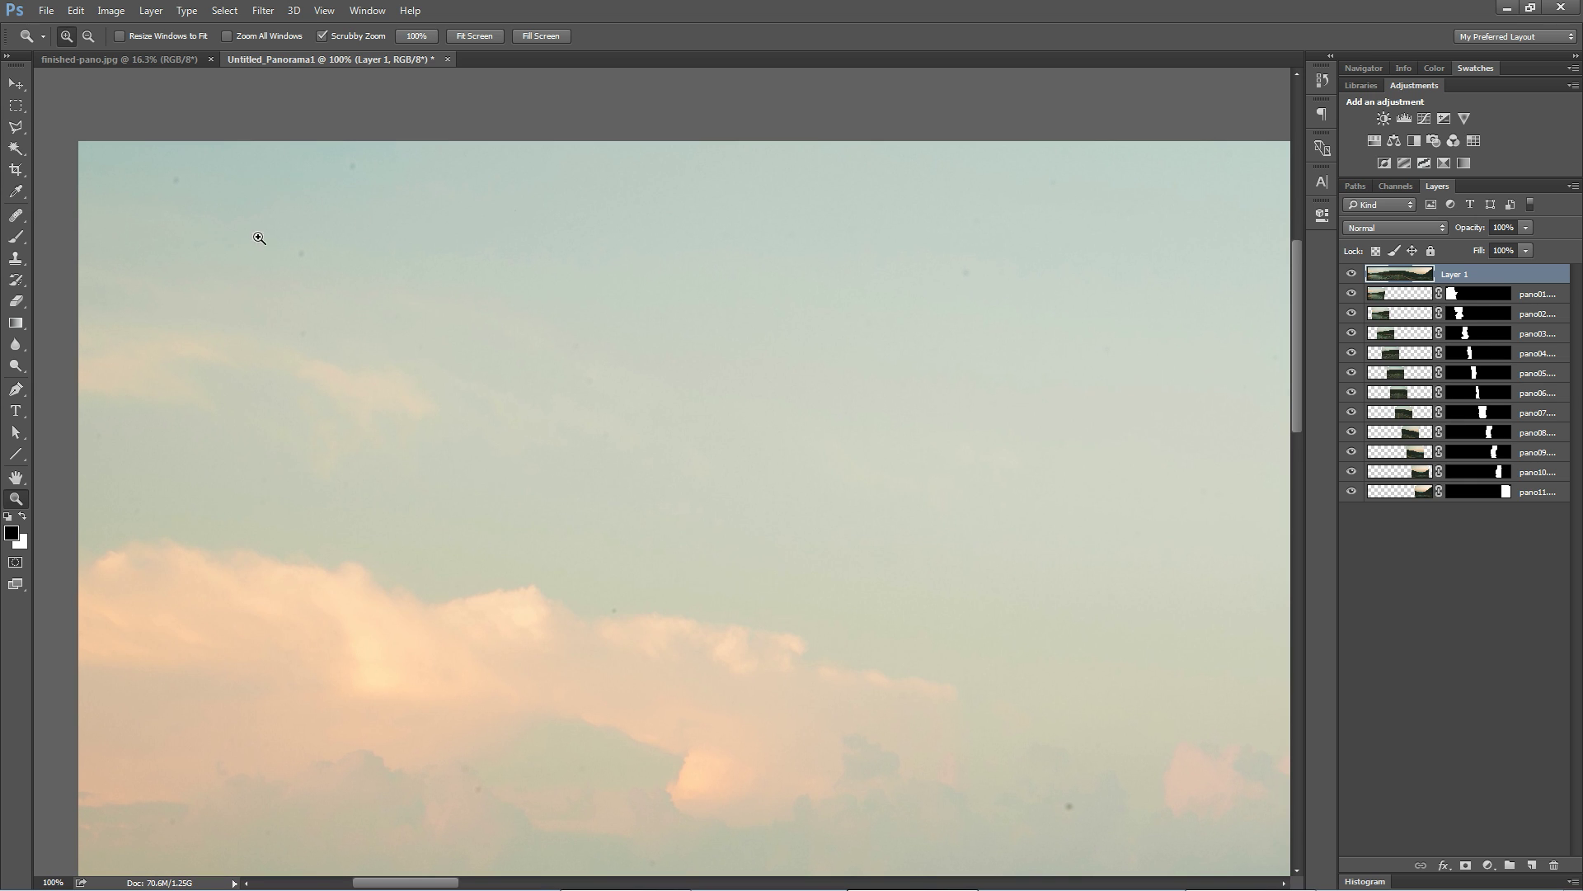
{"action": "left_click_drag", "start_coordinate": [982, 476], "coordinate": [380, 394]}
{"action": "left_click_drag", "start_coordinate": [957, 457], "coordinate": [502, 442]}
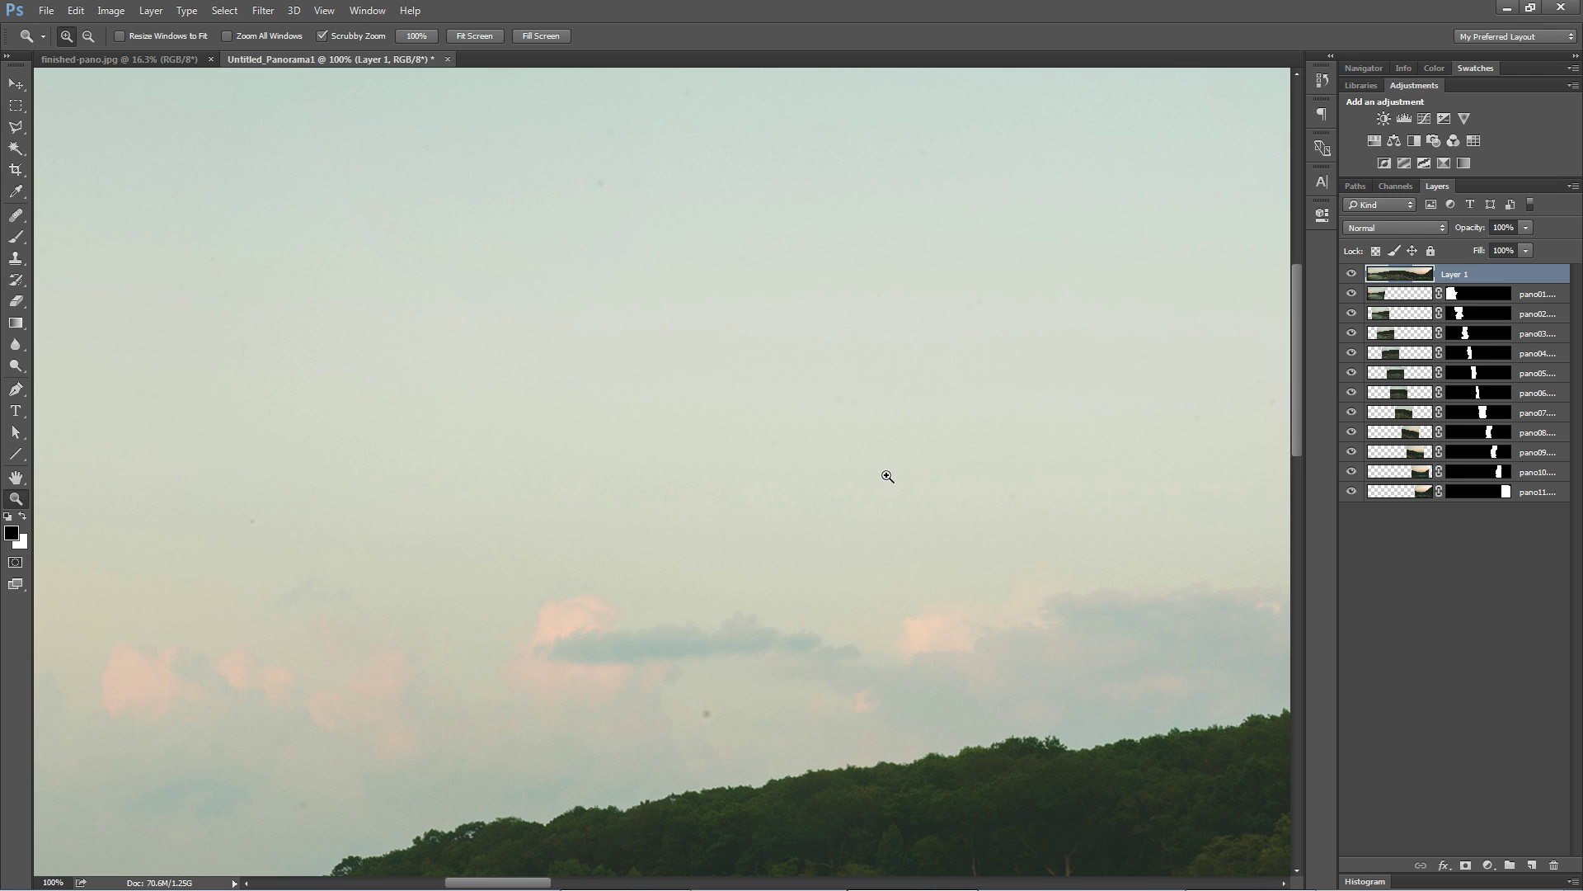
{"action": "left_click_drag", "start_coordinate": [888, 477], "coordinate": [820, 607]}
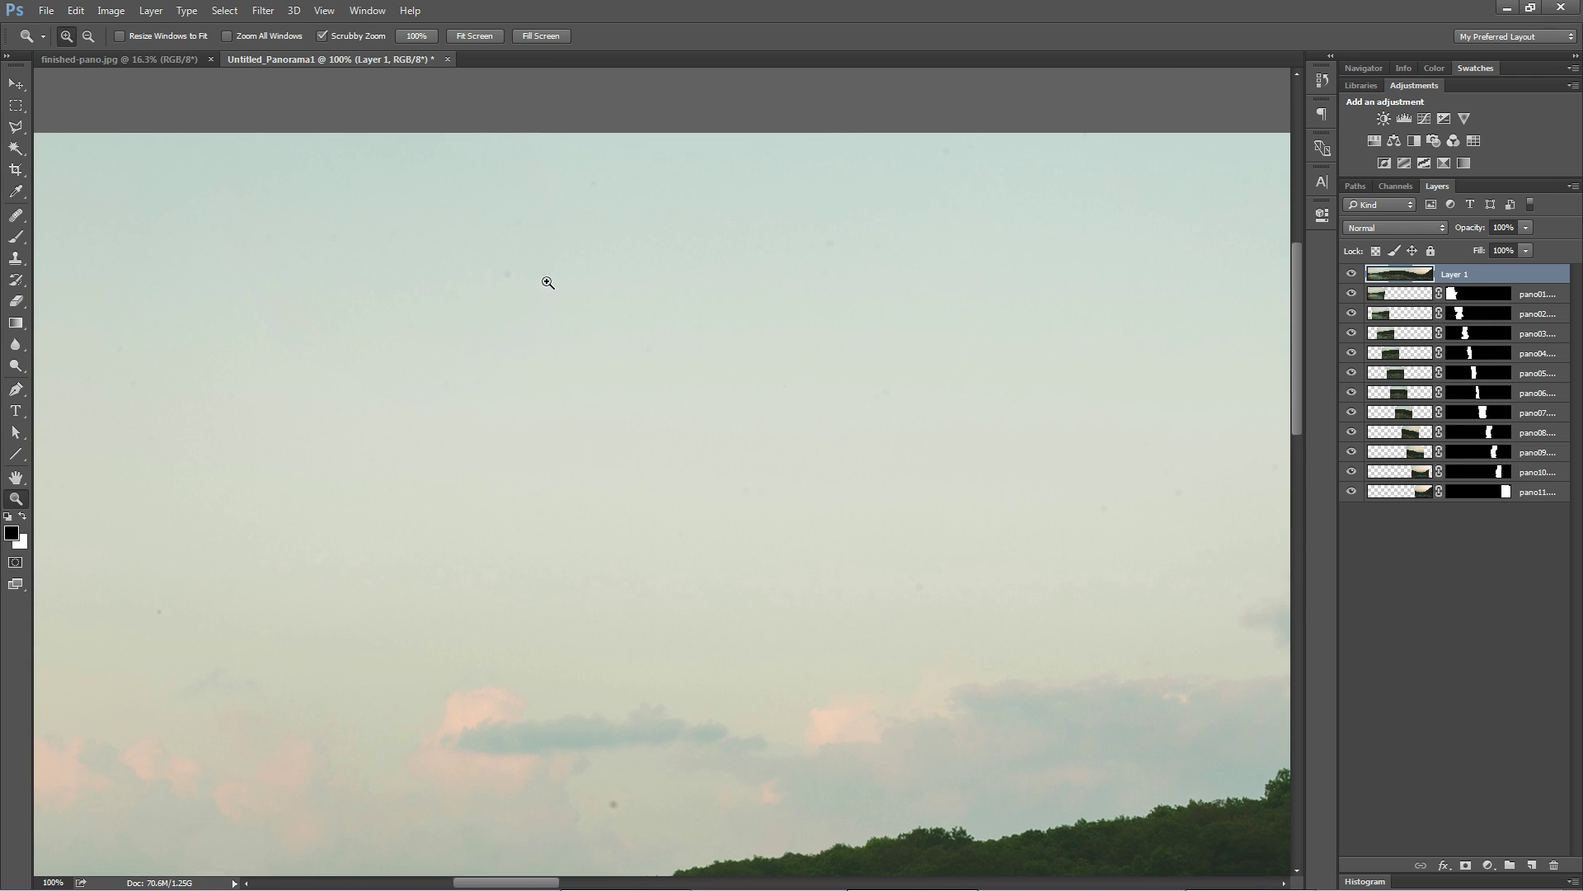
{"action": "left_click_drag", "start_coordinate": [976, 529], "coordinate": [373, 494]}
{"action": "left_click_drag", "start_coordinate": [981, 456], "coordinate": [150, 464]}
{"action": "left_click_drag", "start_coordinate": [855, 385], "coordinate": [537, 472]}
{"action": "left_click_drag", "start_coordinate": [992, 428], "coordinate": [425, 431]}
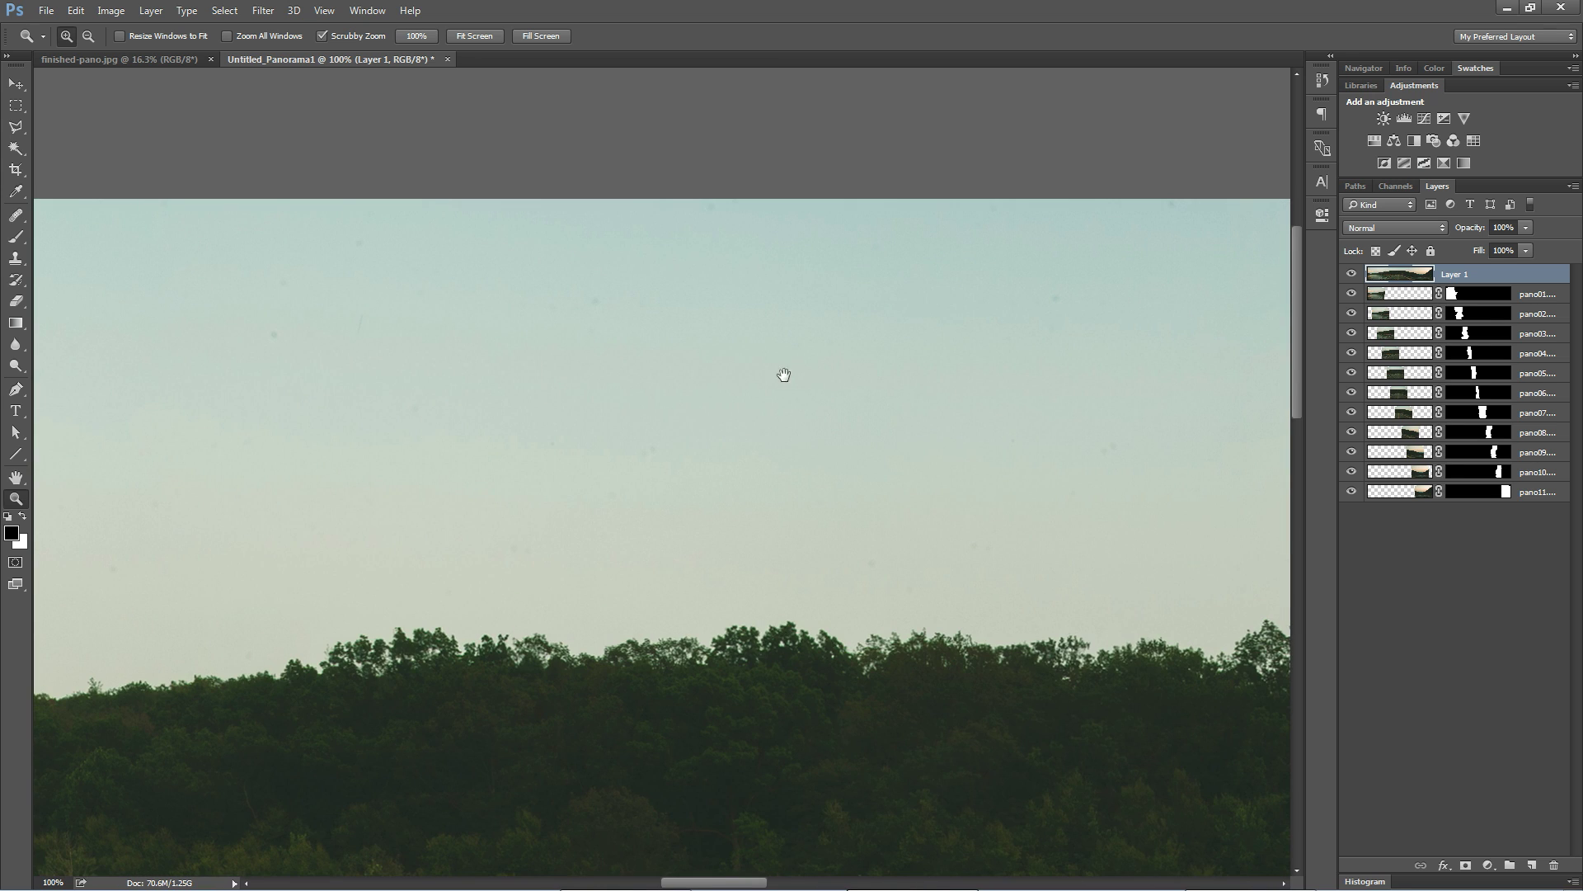
{"action": "left_click_drag", "start_coordinate": [1077, 407], "coordinate": [395, 411]}
Retouch a dust spot in the sky above the hill's descending treeline with the Healing Brush, using a sampled source.
{"action": "left_click_drag", "start_coordinate": [904, 382], "coordinate": [258, 431]}
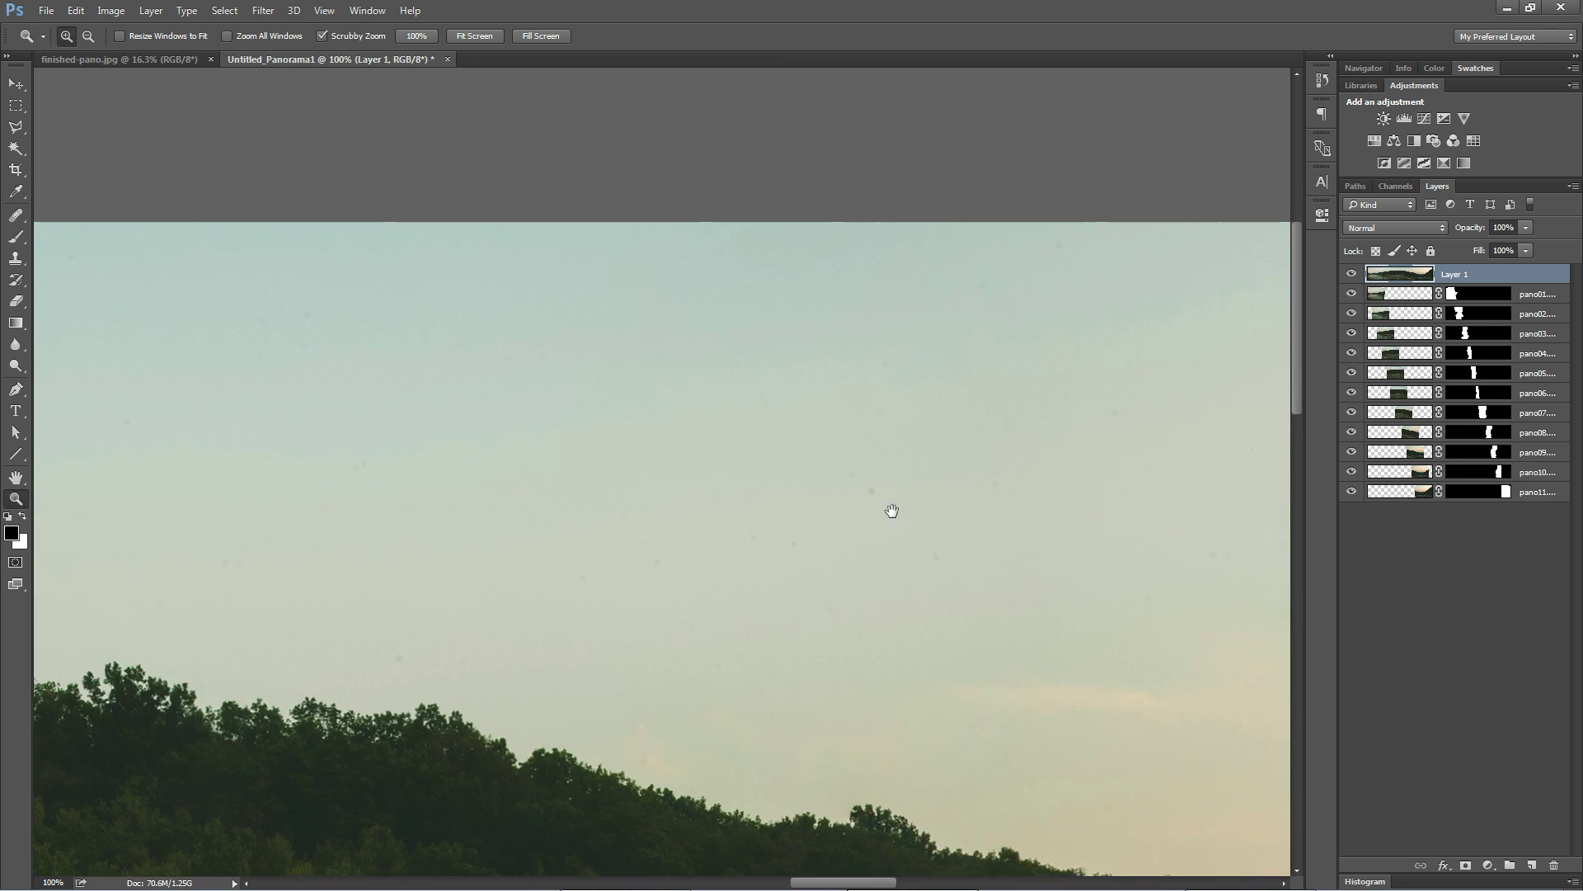
{"action": "left_click_drag", "start_coordinate": [890, 509], "coordinate": [815, 413]}
{"action": "mouse_move", "coordinate": [16, 215]}
{"action": "left_mouse_down"}
{"action": "mouse_move", "coordinate": [127, 241]}
{"action": "mouse_move", "coordinate": [117, 229]}
{"action": "left_mouse_up"}
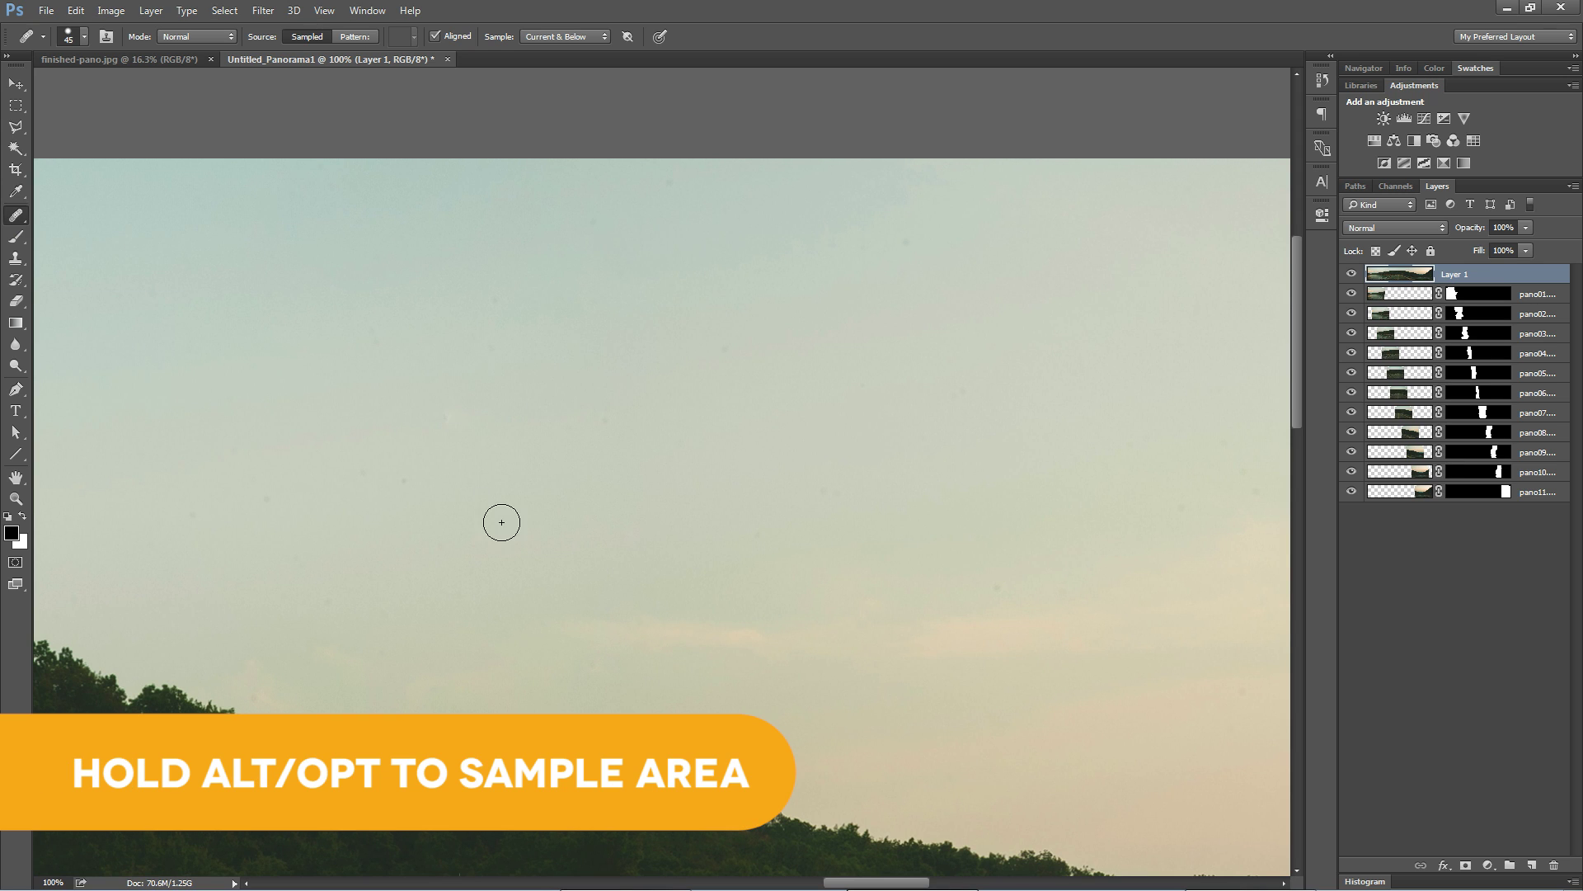
Inspect the rest of the sky, the guardrail and the road at 100% zoom for dust spots and stitching flaws.
{"action": "left_click_drag", "start_coordinate": [995, 676], "coordinate": [552, 400]}
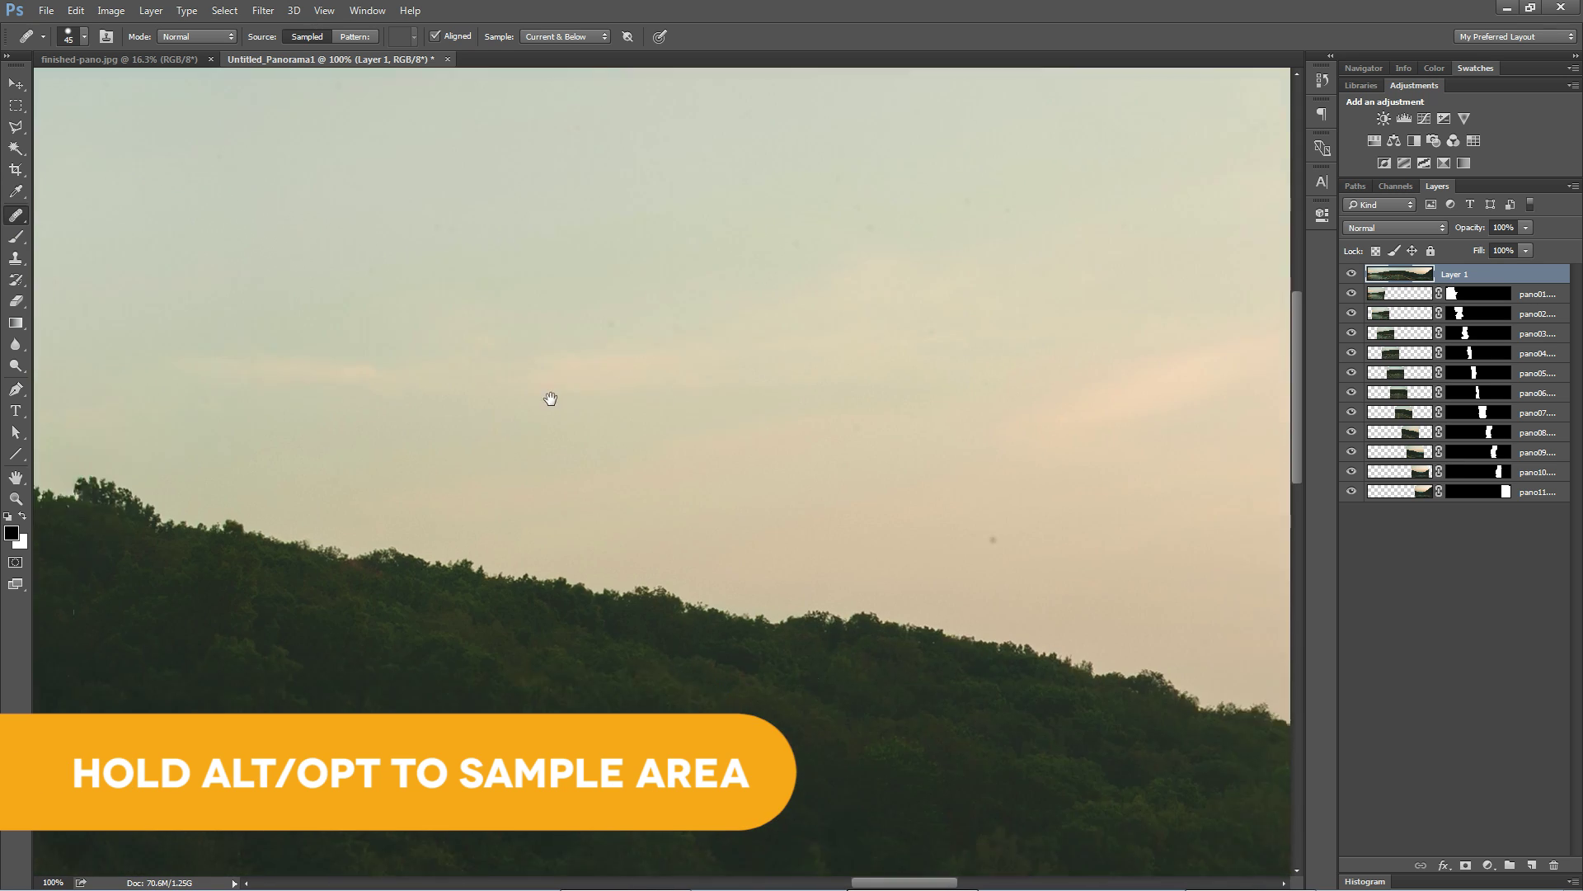
{"action": "left_click_drag", "start_coordinate": [1162, 668], "coordinate": [629, 360]}
{"action": "left_click_drag", "start_coordinate": [1036, 442], "coordinate": [566, 491]}
{"action": "left_click_drag", "start_coordinate": [1069, 411], "coordinate": [720, 410]}
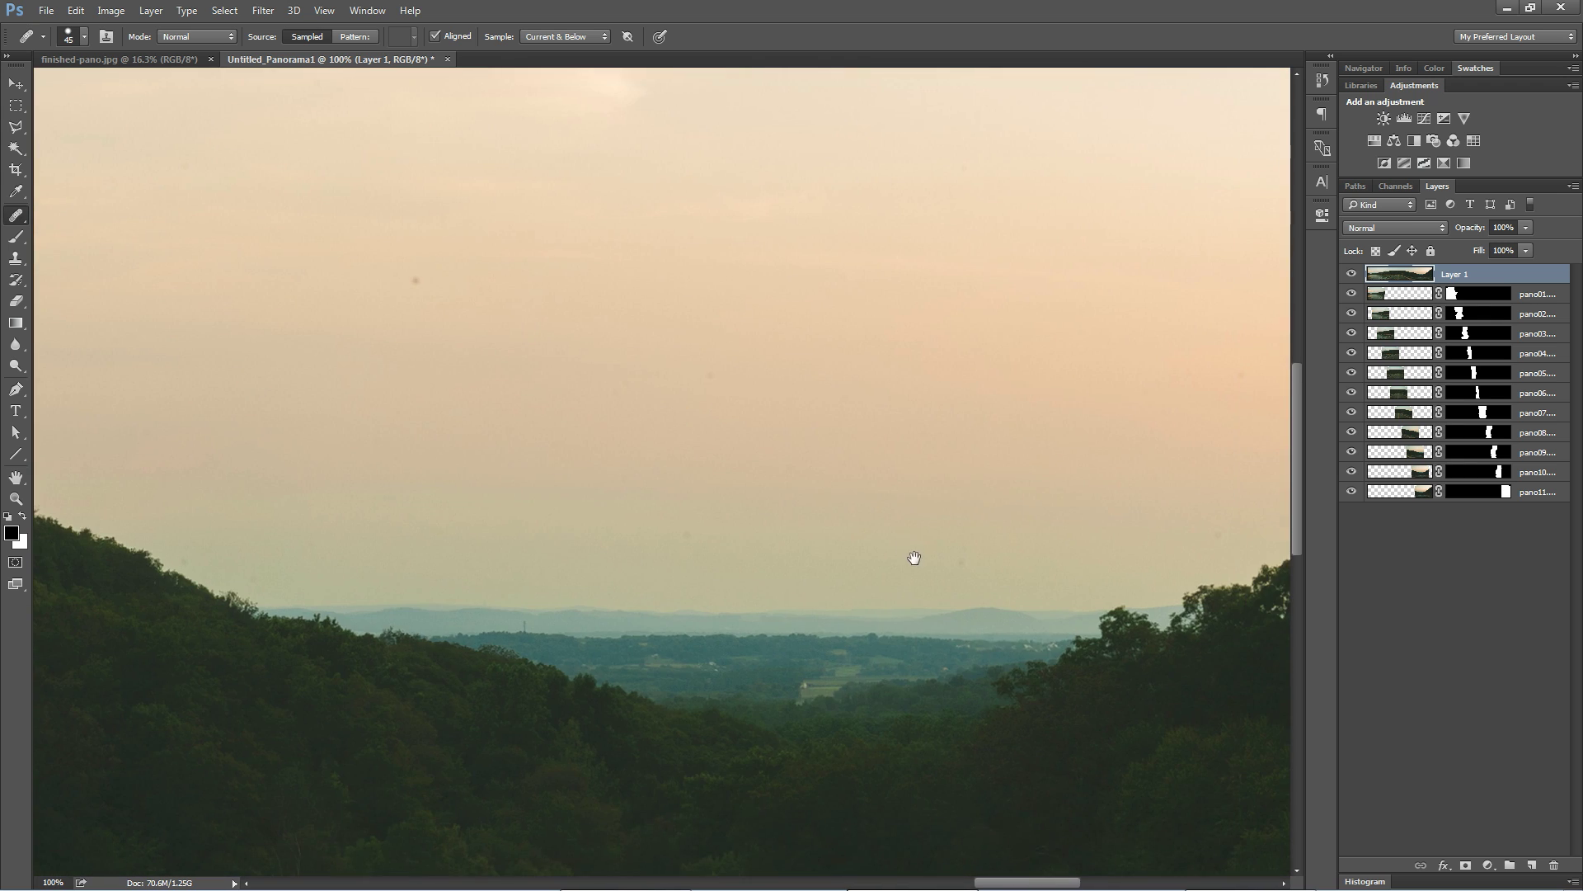
{"action": "left_click_drag", "start_coordinate": [912, 462], "coordinate": [644, 346]}
{"action": "left_click_drag", "start_coordinate": [330, 528], "coordinate": [993, 532]}
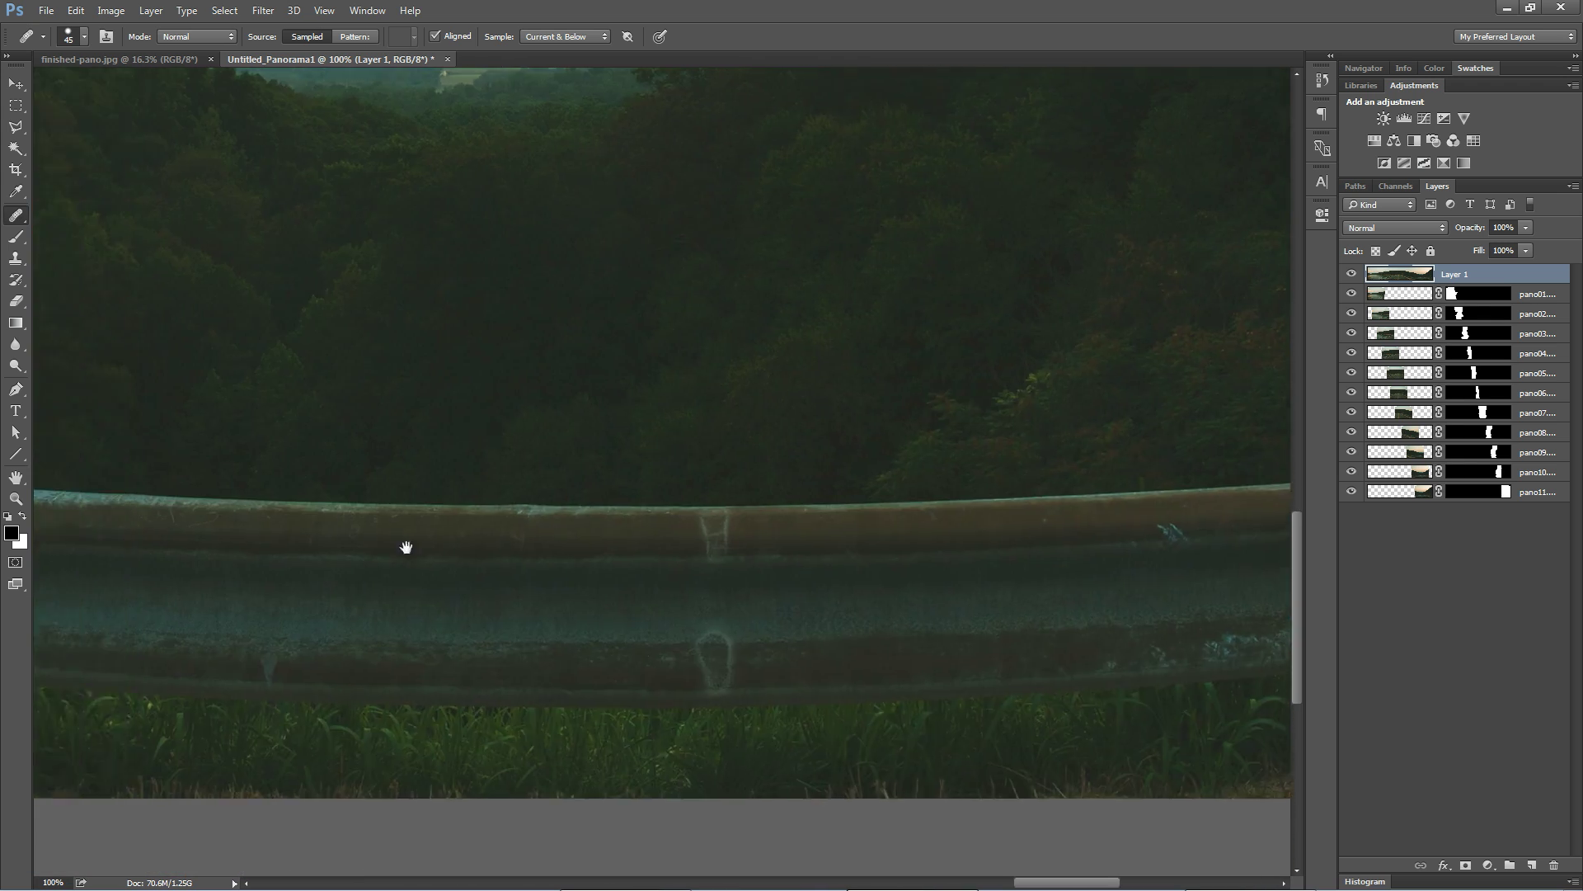
{"action": "left_click_drag", "start_coordinate": [203, 556], "coordinate": [933, 426]}
{"action": "left_click_drag", "start_coordinate": [439, 388], "coordinate": [931, 554]}
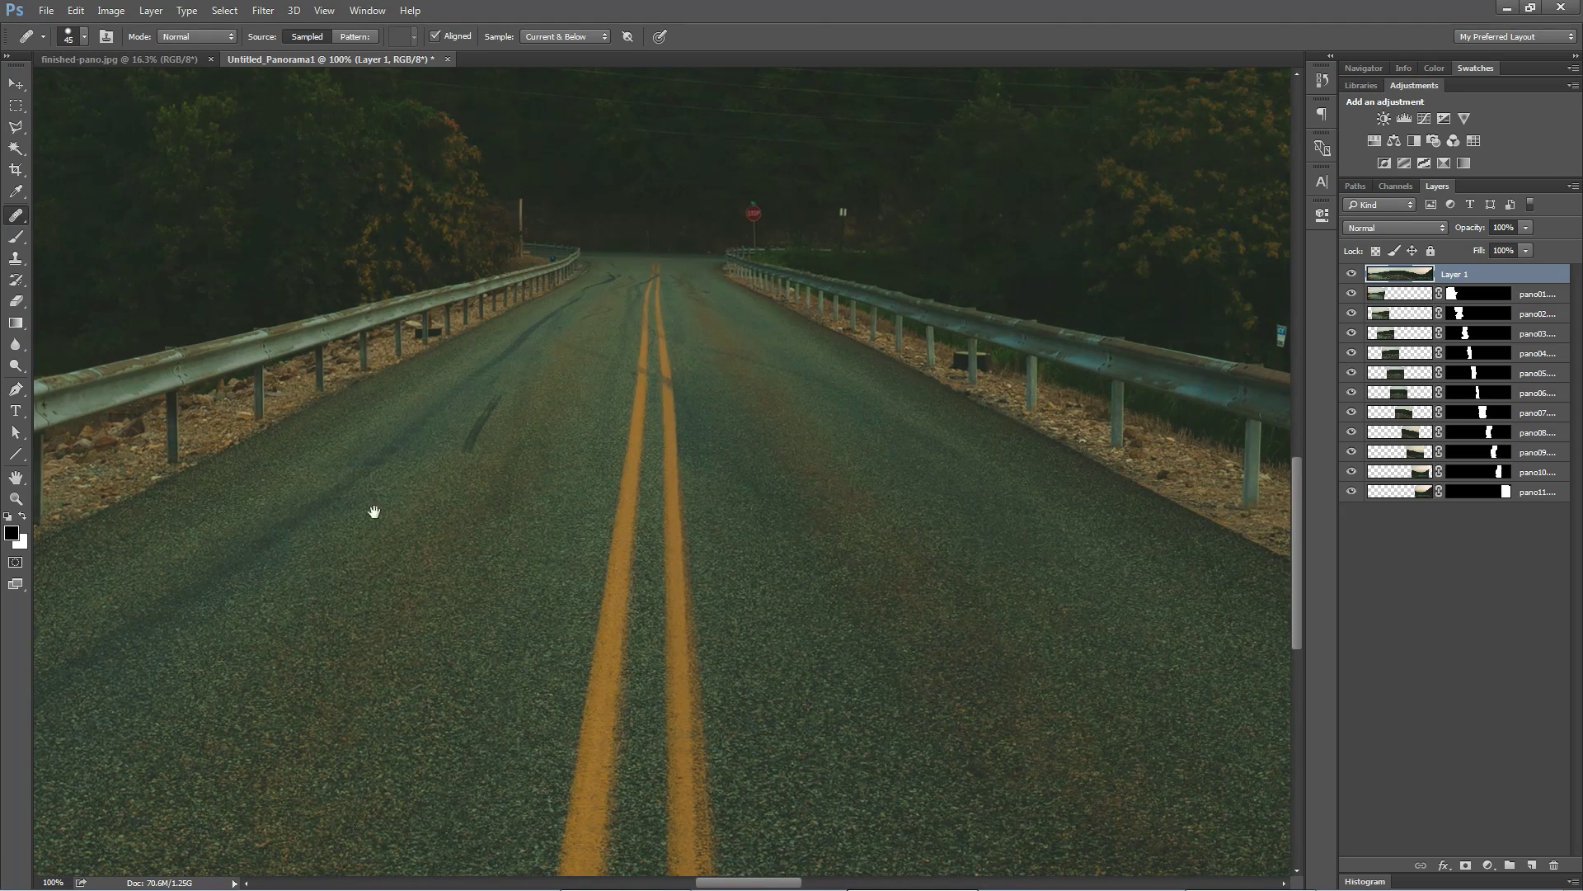
{"action": "left_click_drag", "start_coordinate": [470, 446], "coordinate": [491, 393]}
{"action": "left_click_drag", "start_coordinate": [597, 452], "coordinate": [660, 806]}
{"action": "left_click_drag", "start_coordinate": [887, 449], "coordinate": [872, 506]}
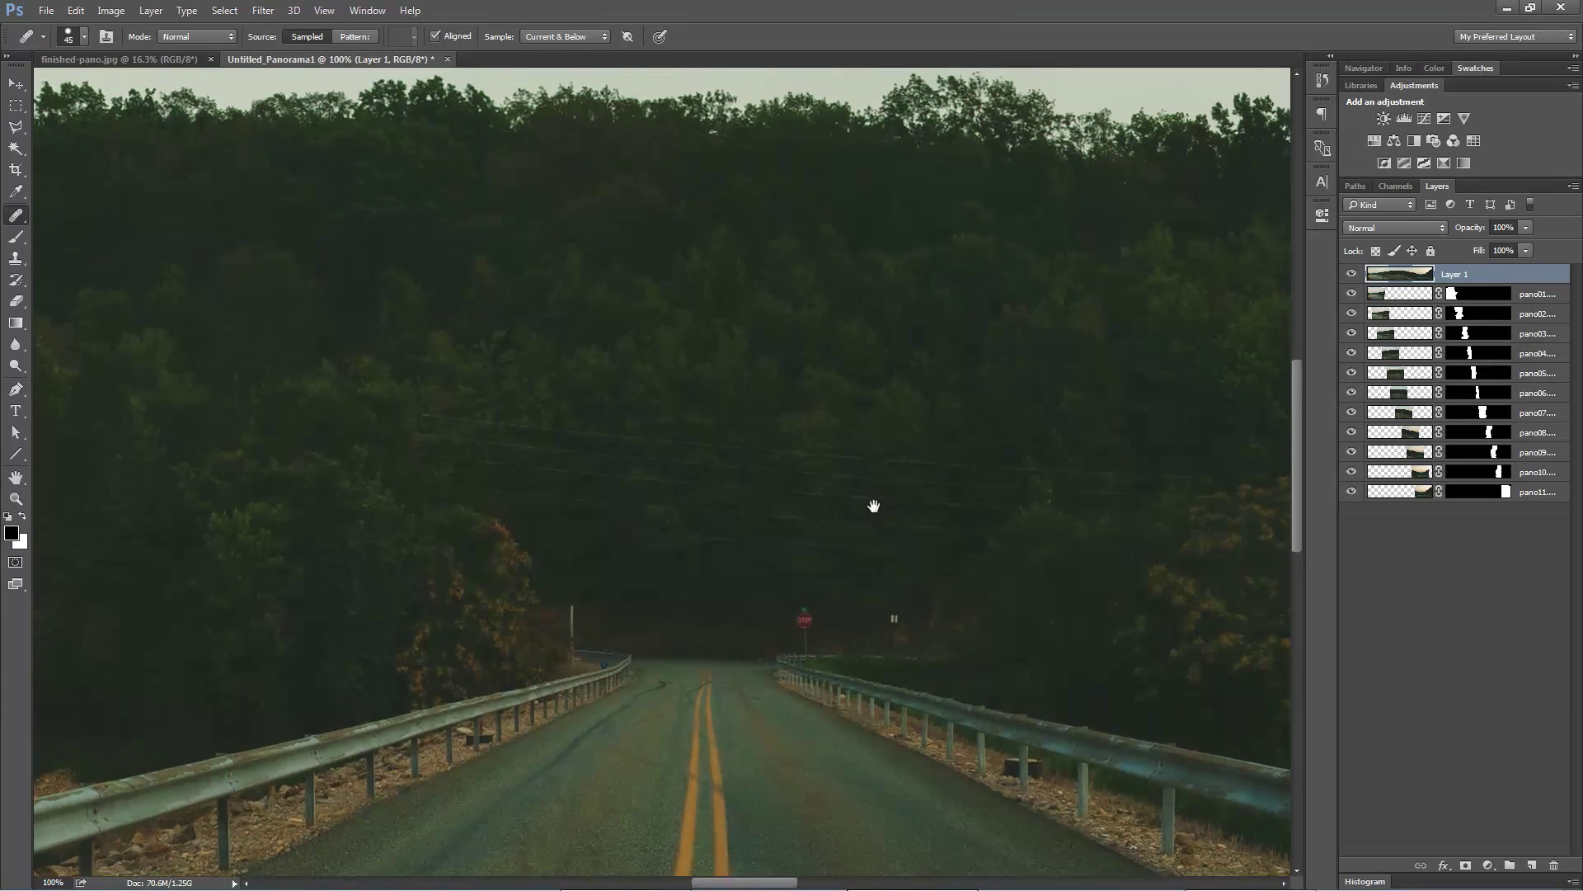
Review the entire panorama at 12.5% zoom and switch to the Move tool.
{"action": "key", "text": "ctrl+minus"}
{"action": "key", "text": "ctrl+minus"}
{"action": "key", "text": "ctrl+minus"}
{"action": "key", "text": "ctrl+minus"}
{"action": "key", "text": "ctrl+minus"}
{"action": "key", "text": "ctrl+minus"}
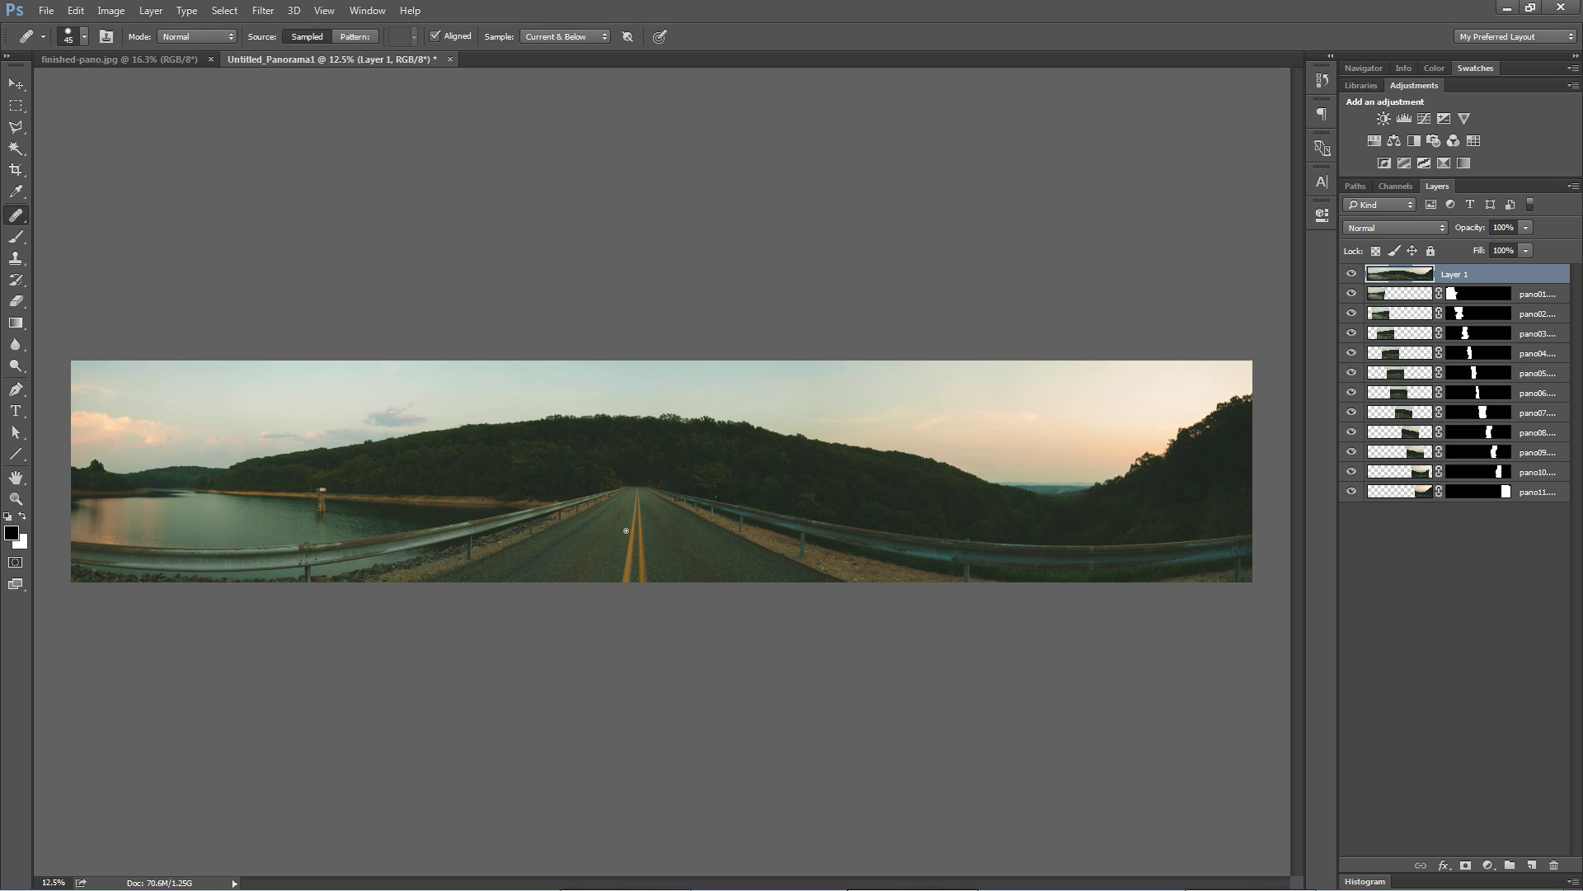
{"action": "key", "text": "v"}
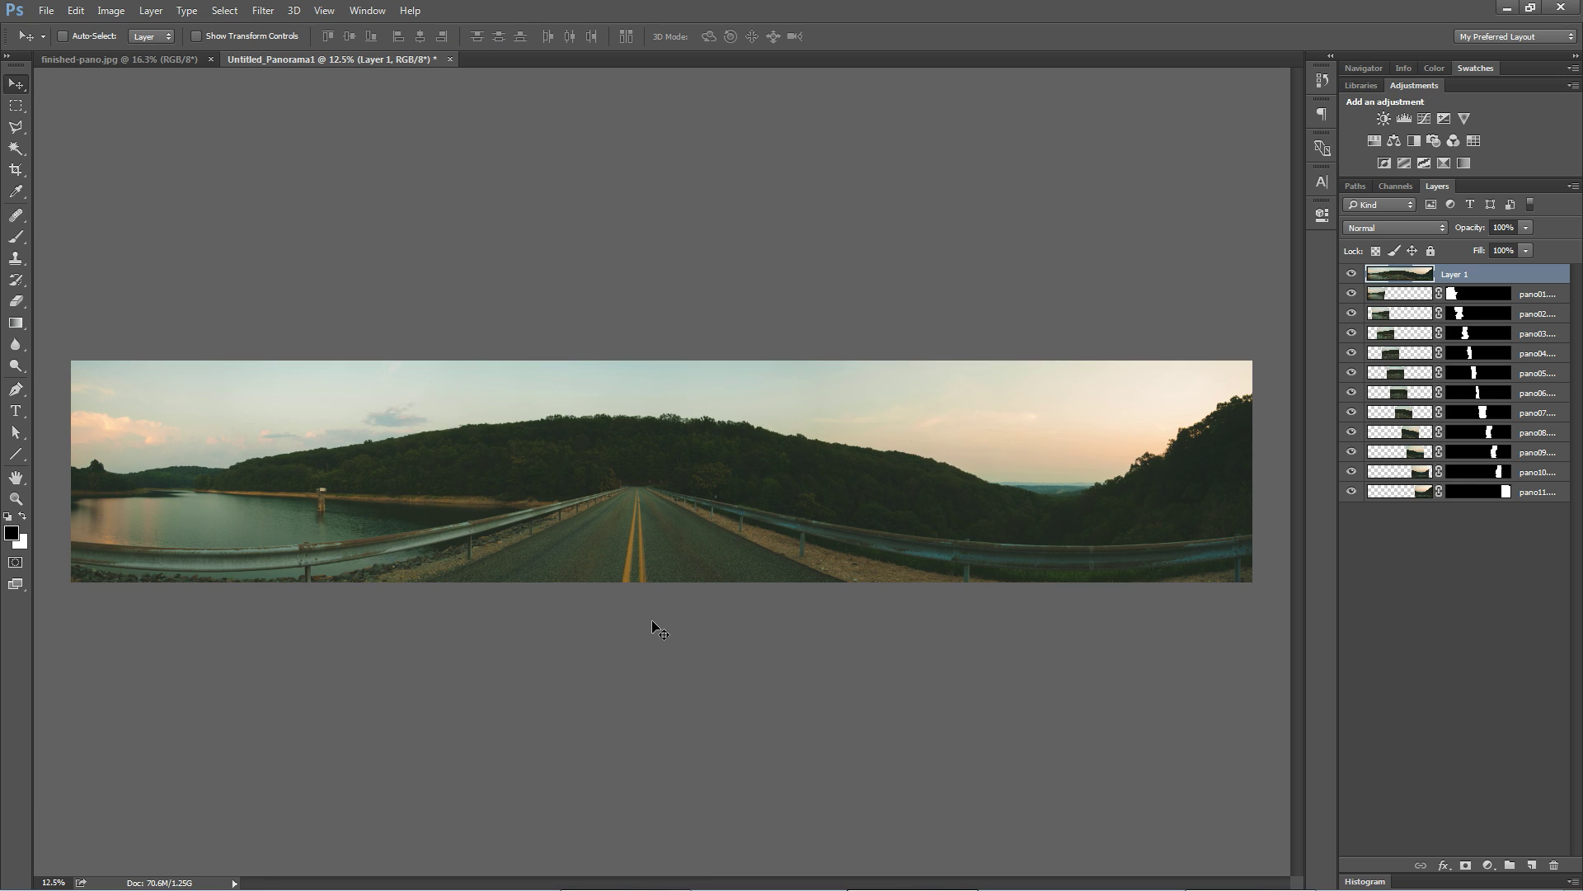